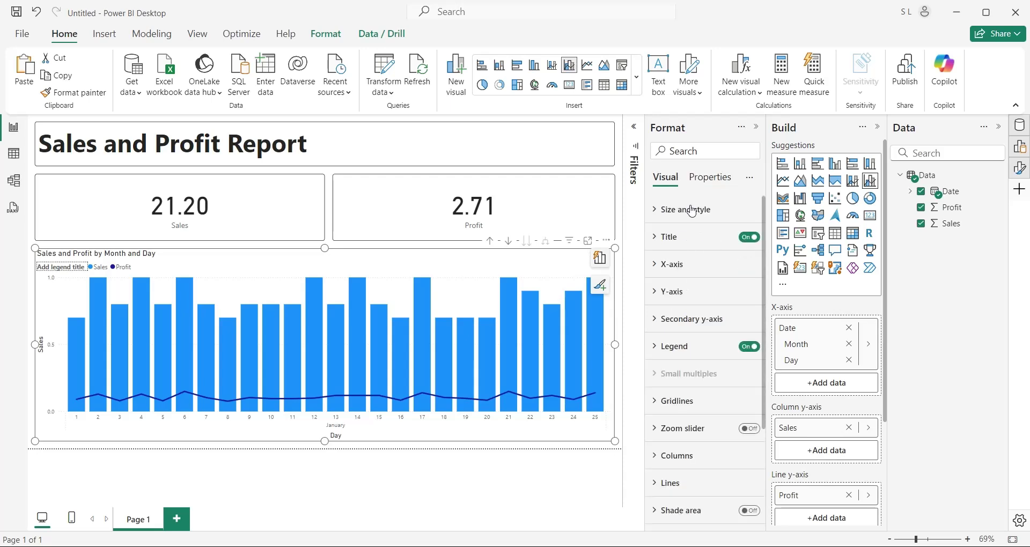
Expand the chart's size and style and its border settings, then deselect the chart
{"action": "left_click", "coordinate": [692, 210]}
{"action": "scroll", "coordinate": [706, 375], "scroll_direction": "down", "scroll_amount": 3}
{"action": "left_click", "coordinate": [690, 361]}
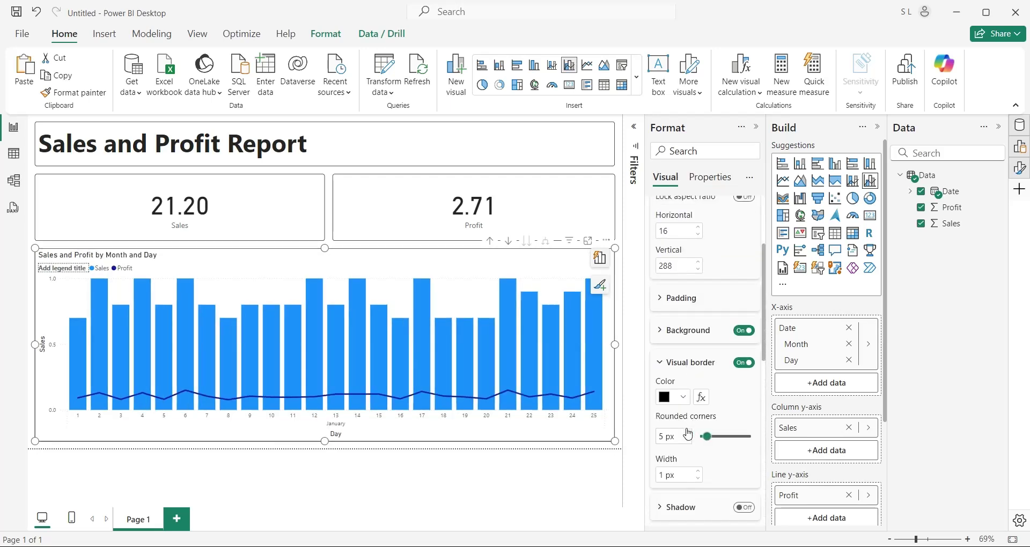
{"action": "left_click", "coordinate": [591, 457]}
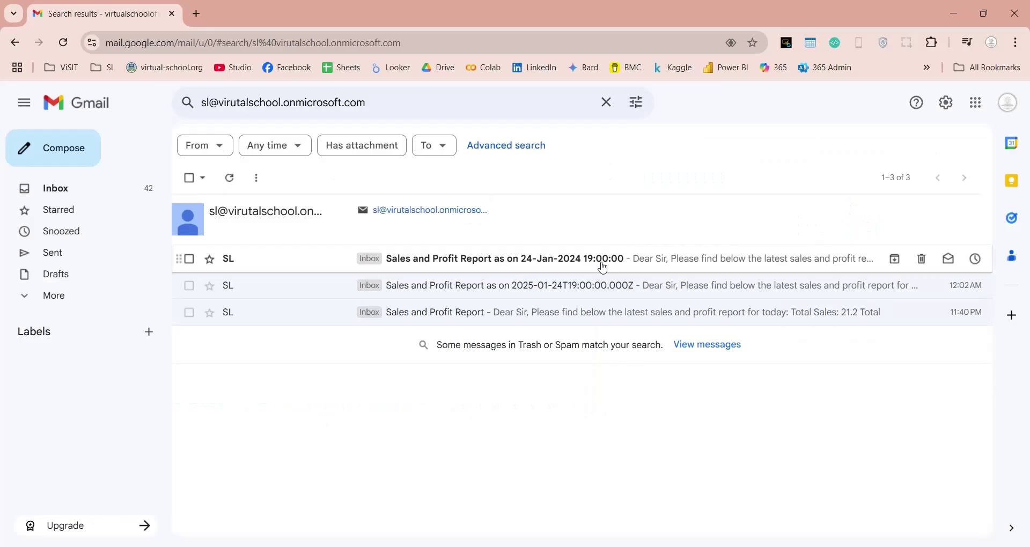
Open the Sales and Profit Report email and select 21.20, 2.71 and the 24-Jan-2024 19:00:00 subject date
{"action": "left_click", "coordinate": [600, 260]}
{"action": "double_click", "coordinate": [287, 301]}
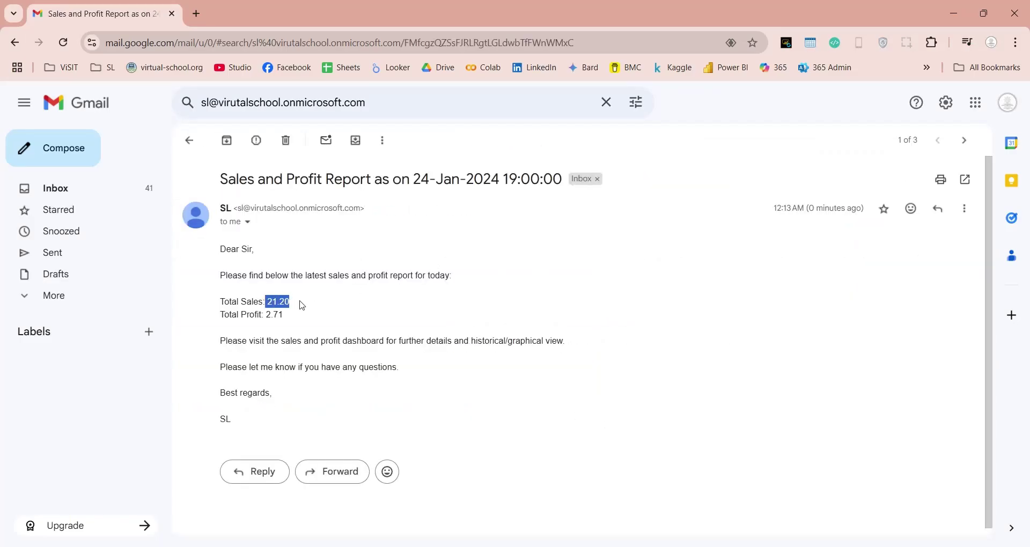
{"action": "double_click", "coordinate": [300, 320]}
{"action": "left_click_drag", "start_coordinate": [414, 178], "coordinate": [559, 179]}
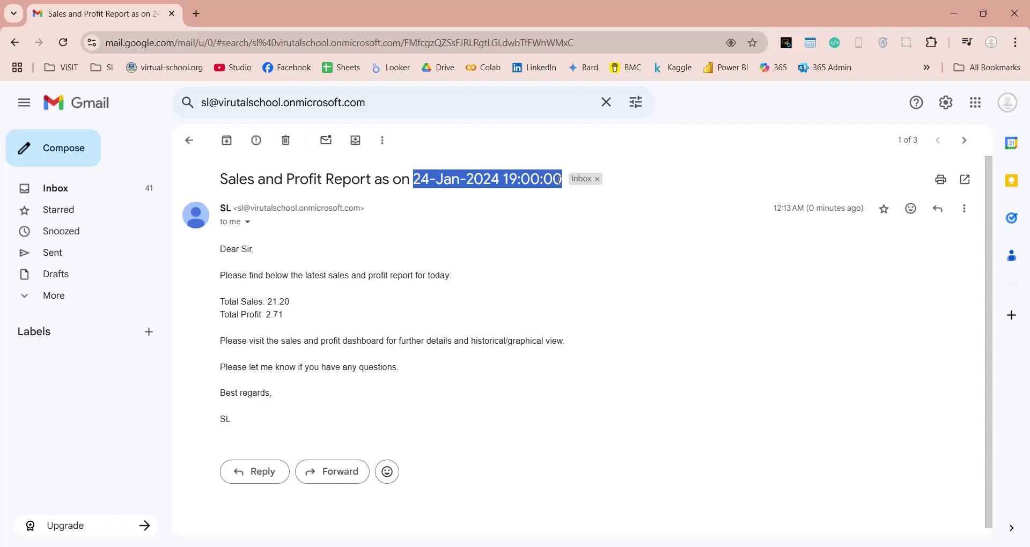
{"action": "left_click", "coordinate": [534, 242]}
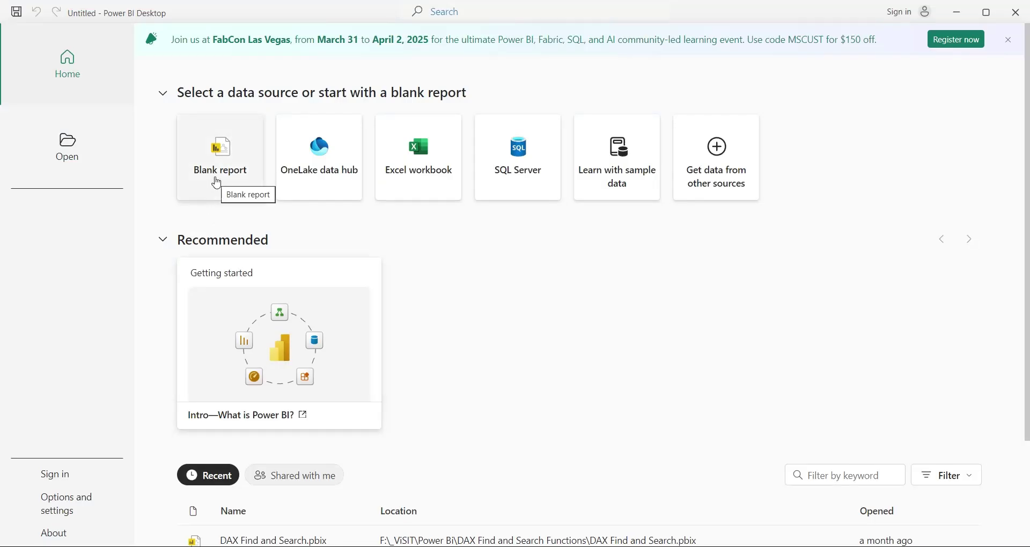
Start a blank report and load the Data sheet from the Sales.xlsx Excel workbook
{"action": "left_click", "coordinate": [216, 183]}
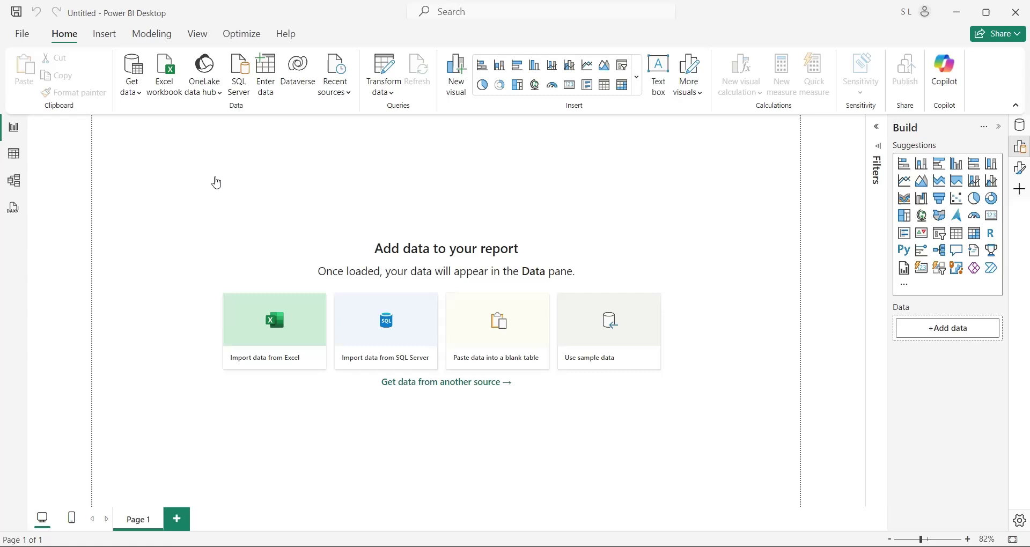
{"action": "left_click", "coordinate": [164, 80]}
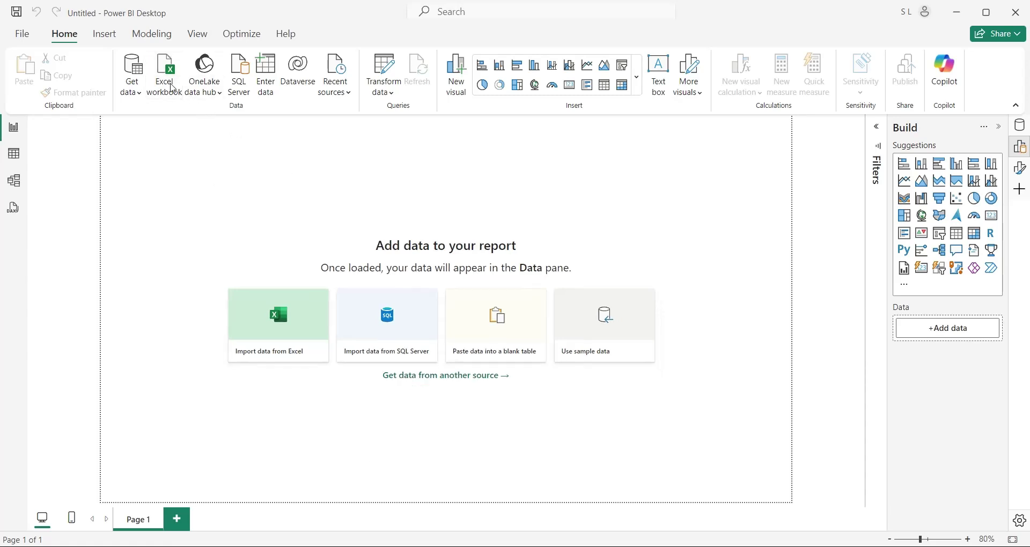
{"action": "left_click", "coordinate": [145, 128]}
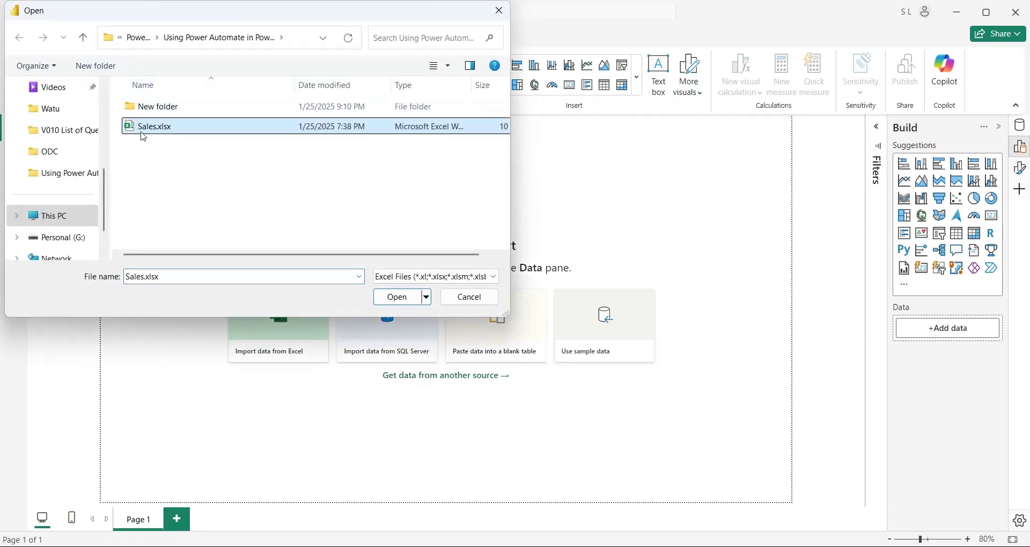
{"action": "left_click", "coordinate": [397, 299]}
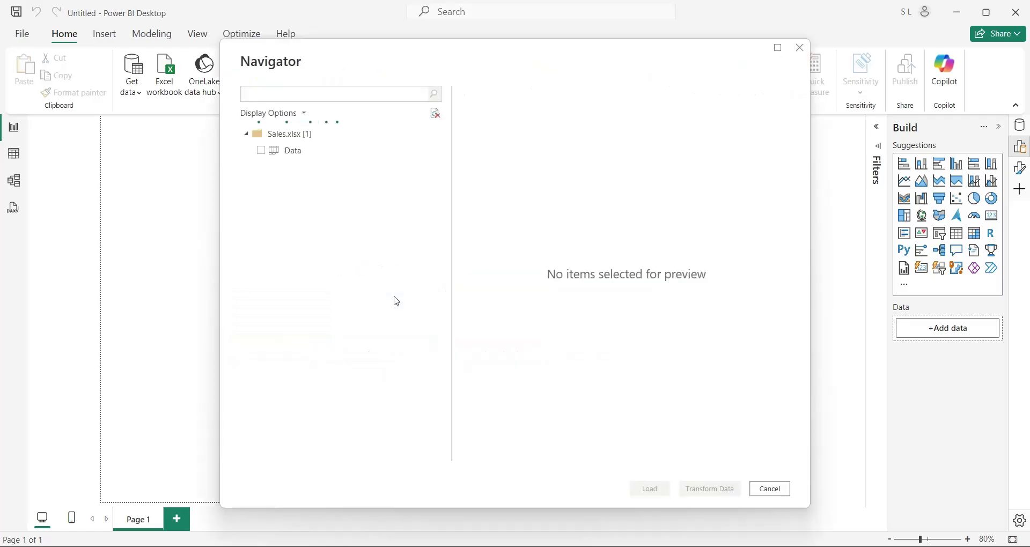
{"action": "left_click", "coordinate": [262, 151]}
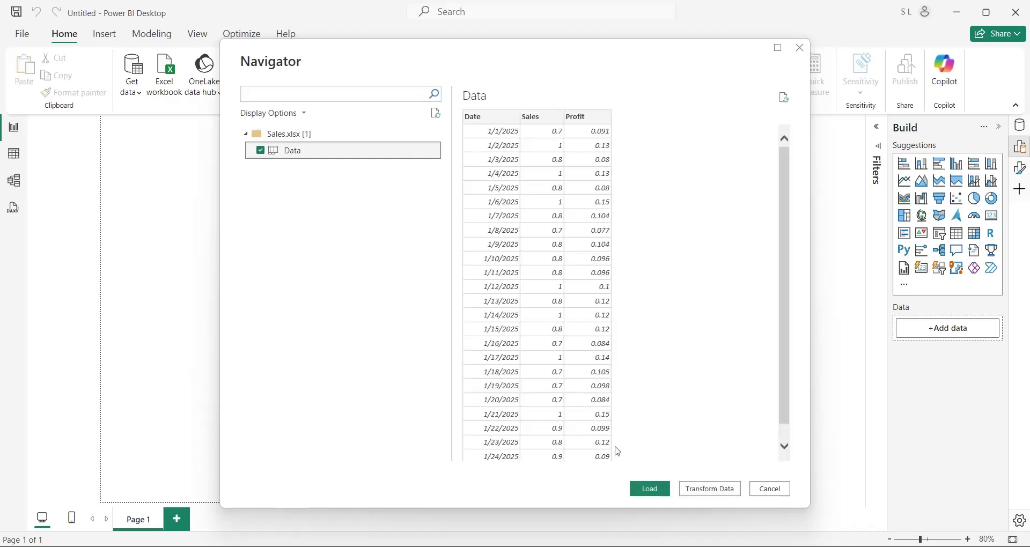
{"action": "left_click", "coordinate": [644, 490]}
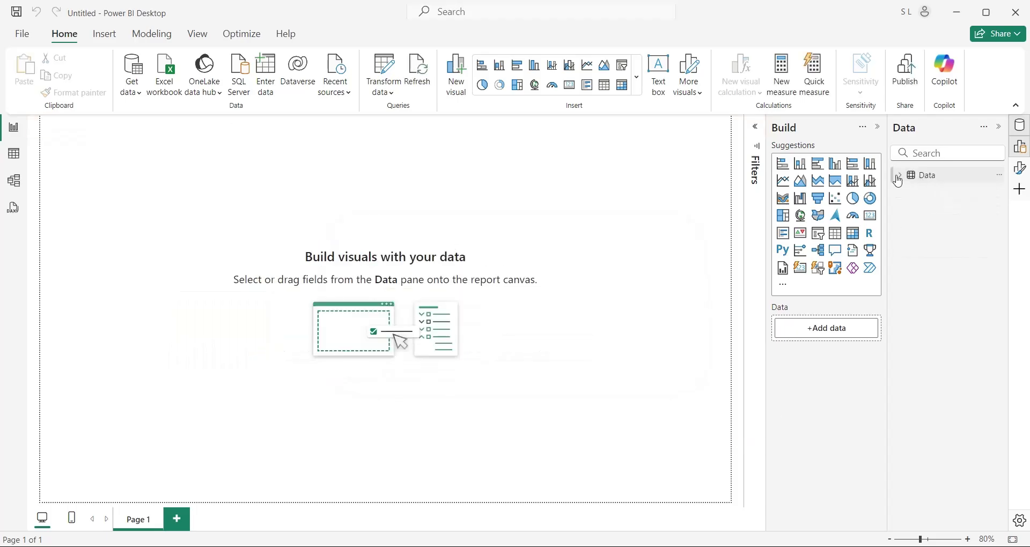
Stretch a text box across the top reading 'Sales and Profit Report' at font size 40
{"action": "left_click", "coordinate": [899, 177]}
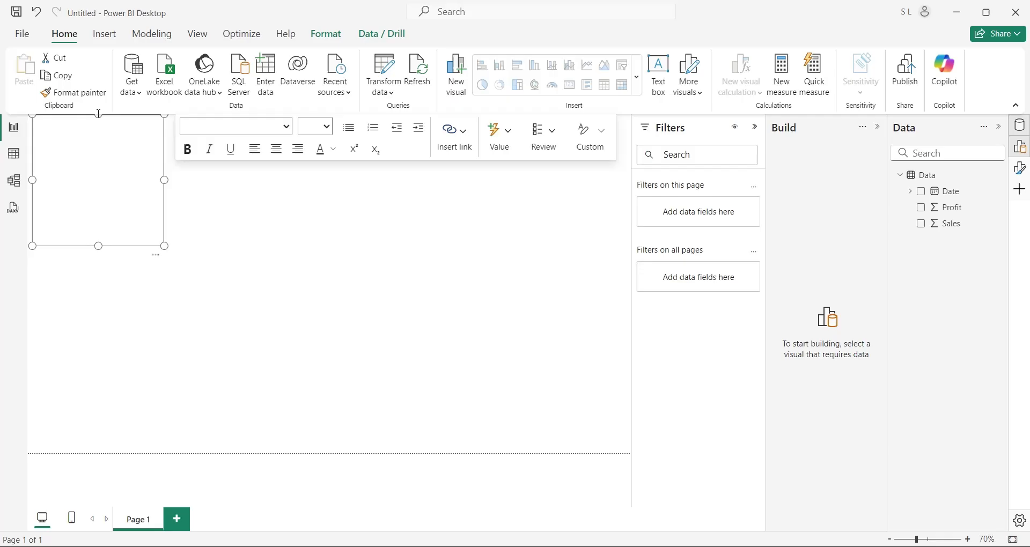
{"action": "left_click_drag", "start_coordinate": [100, 121], "coordinate": [98, 126]}
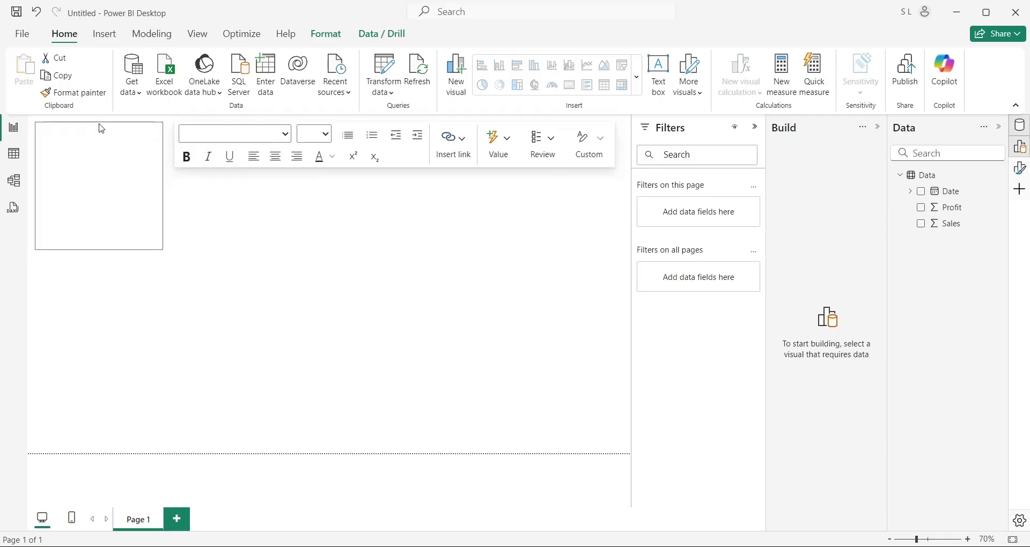
{"action": "left_click_drag", "start_coordinate": [164, 251], "coordinate": [625, 169]}
{"action": "left_click", "coordinate": [475, 160]}
{"action": "type", "text": "Sales"}
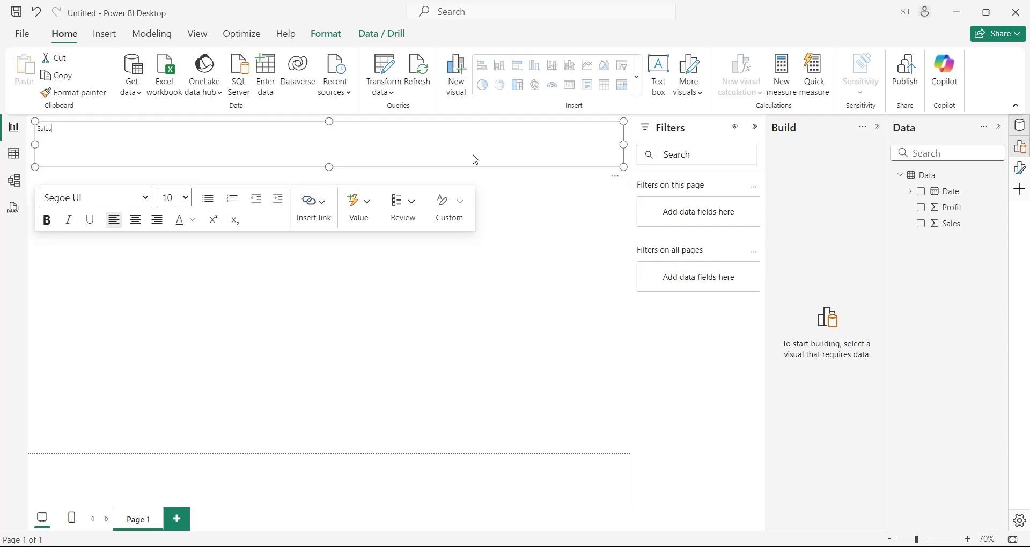
{"action": "type", "text": " and Profit Report"}
{"action": "key", "text": "ctrl+a"}
{"action": "left_click", "coordinate": [185, 197]}
{"action": "left_click", "coordinate": [185, 463]}
{"action": "key", "text": "Escape"}
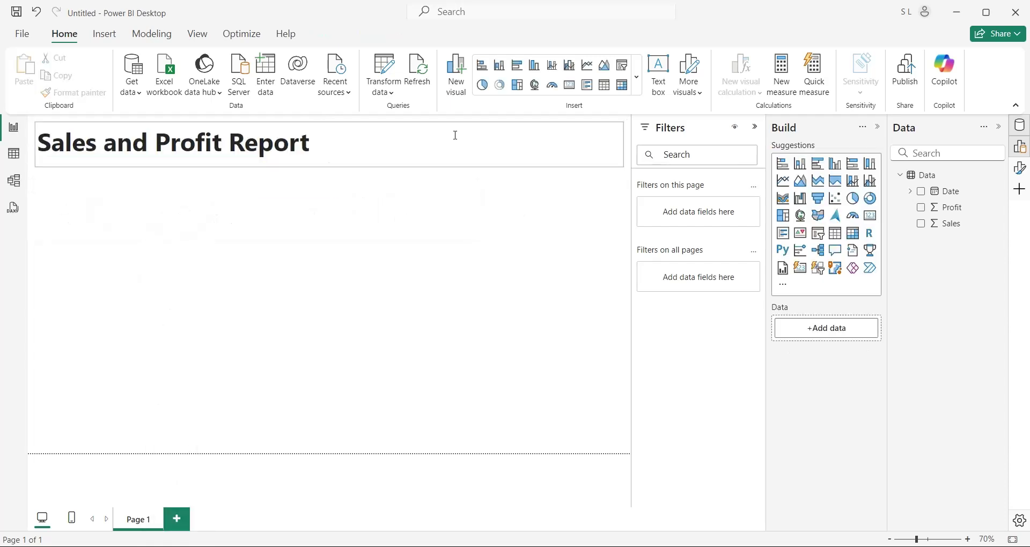
Turn on a visual border for the title box and collapse the Filters pane
{"action": "left_click", "coordinate": [456, 135]}
{"action": "left_click", "coordinate": [697, 209]}
{"action": "scroll", "coordinate": [710, 375], "scroll_direction": "down", "scroll_amount": 3}
{"action": "left_click", "coordinate": [710, 432]}
{"action": "scroll", "coordinate": [713, 408], "scroll_direction": "down", "scroll_amount": 3}
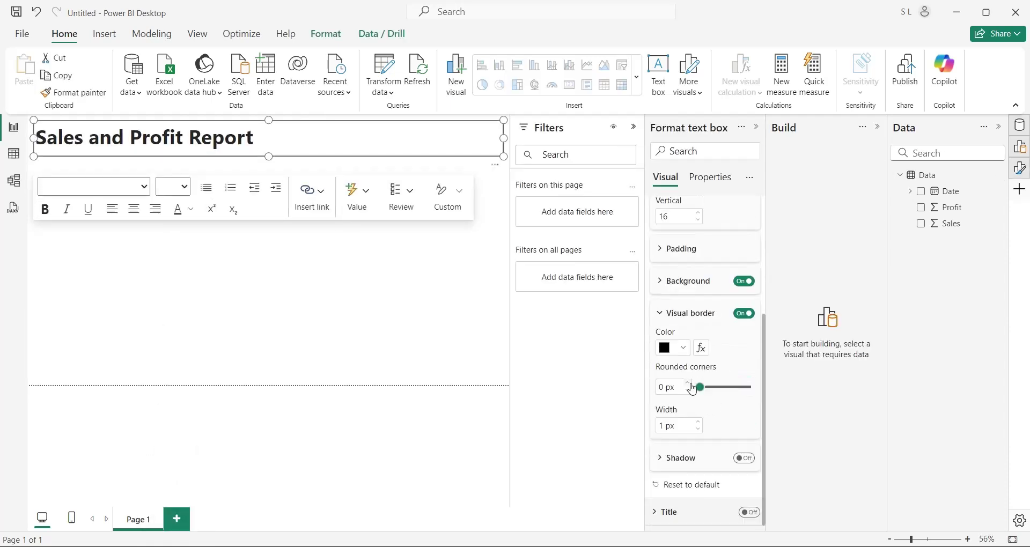
{"action": "left_click", "coordinate": [634, 127]}
Add a half-width bordered card showing total Sales, with its field renamed 'Sales'
{"action": "key", "text": "Escape"}
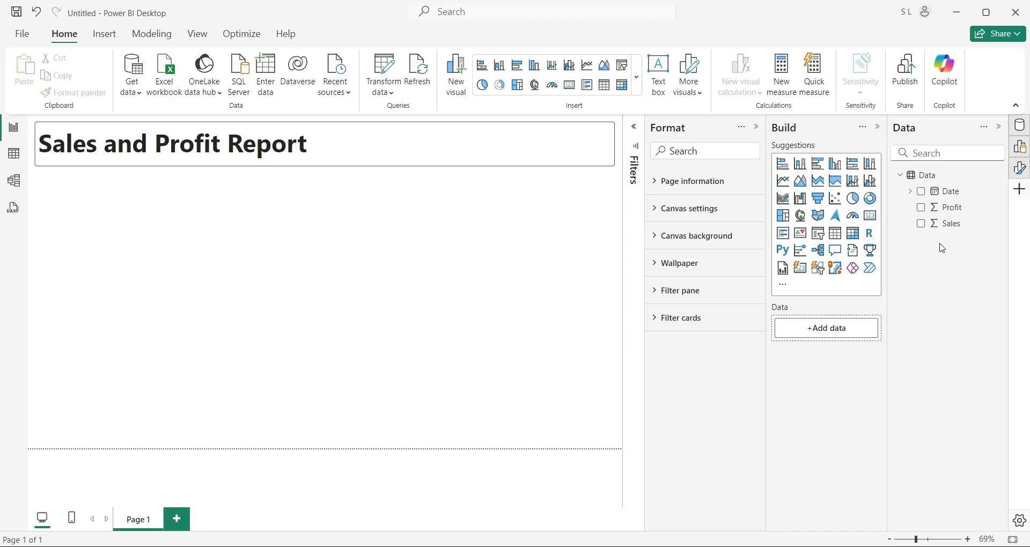
{"action": "left_click_drag", "start_coordinate": [946, 224], "coordinate": [289, 209]}
{"action": "left_click", "coordinate": [535, 205]}
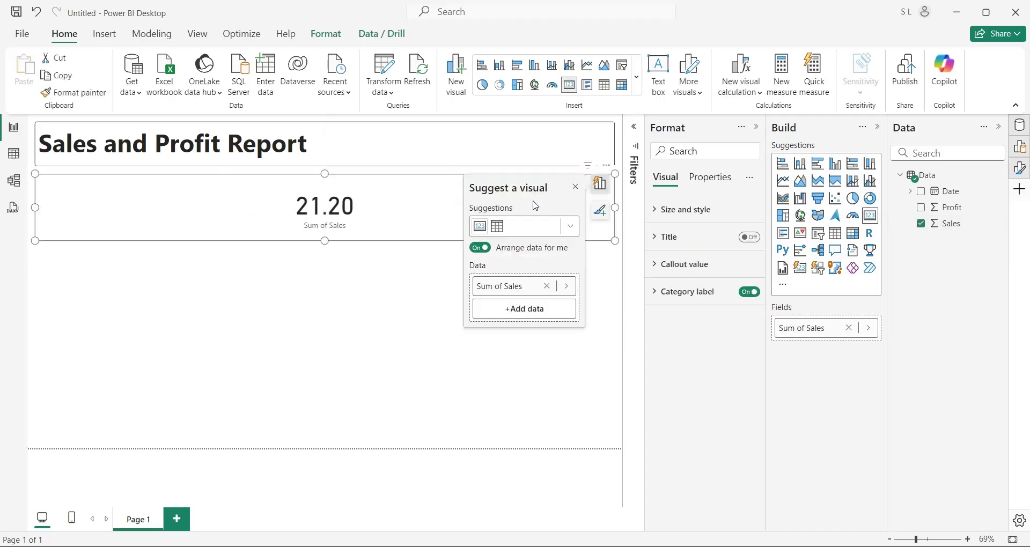
{"action": "left_click_drag", "start_coordinate": [614, 207], "coordinate": [321, 214]}
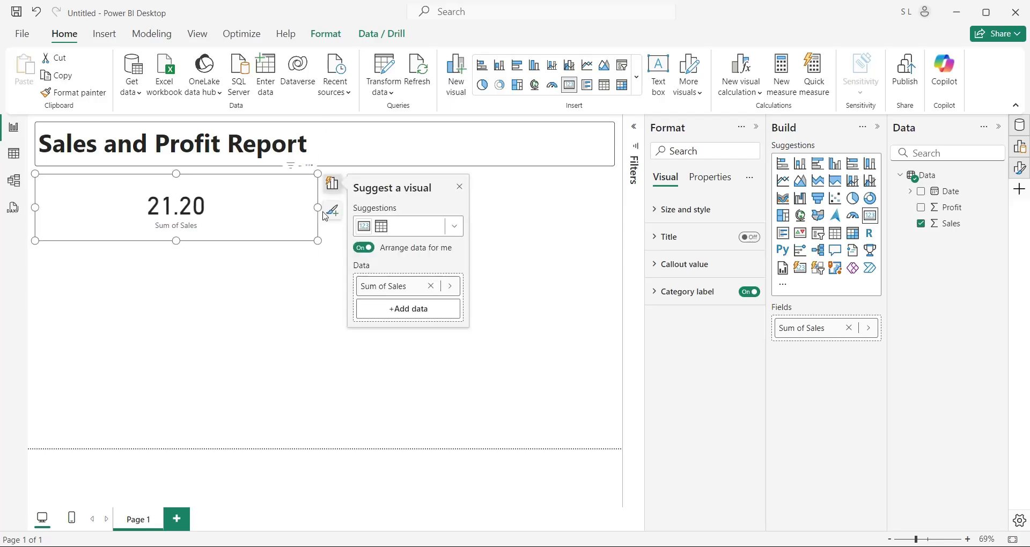
{"action": "left_click", "coordinate": [692, 211]}
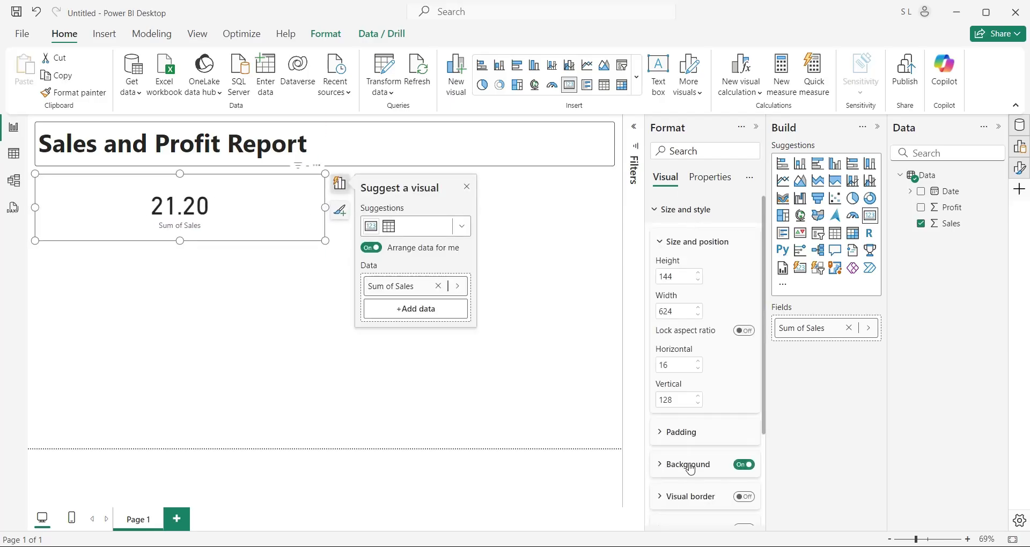
{"action": "left_click", "coordinate": [694, 492]}
{"action": "left_click", "coordinate": [744, 363]}
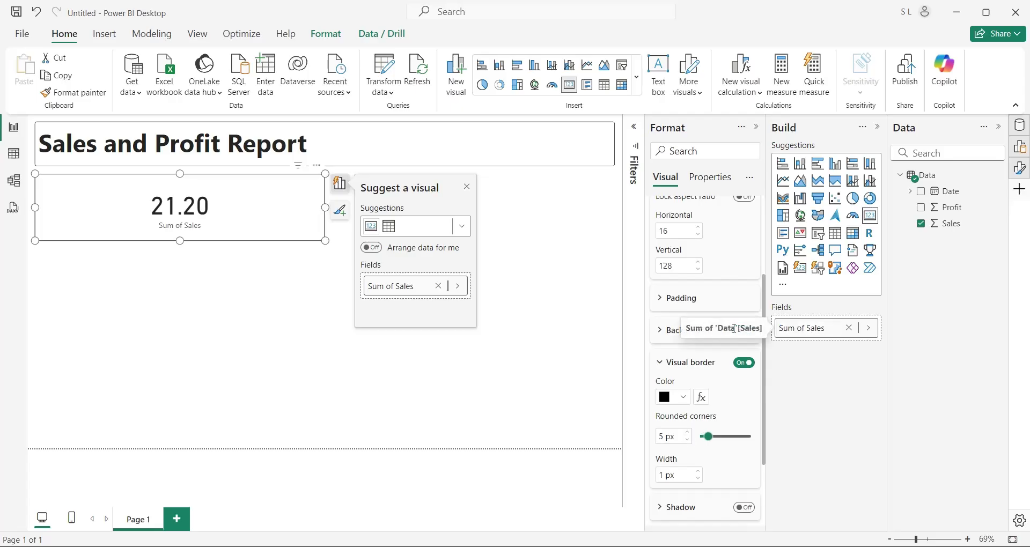
{"action": "double_click", "coordinate": [810, 328]}
{"action": "type", "text": "Sales"}
{"action": "key", "text": "Return"}
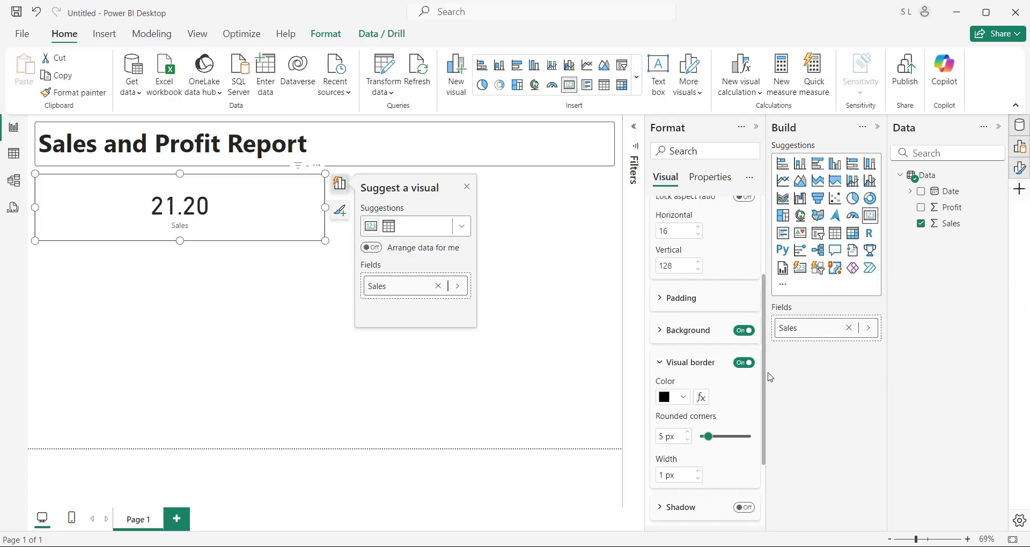
{"action": "left_click", "coordinate": [622, 304]}
Duplicate the Sales card beside it and switch the copy to Profit, labelled 'Profit'
{"action": "left_click", "coordinate": [293, 240]}
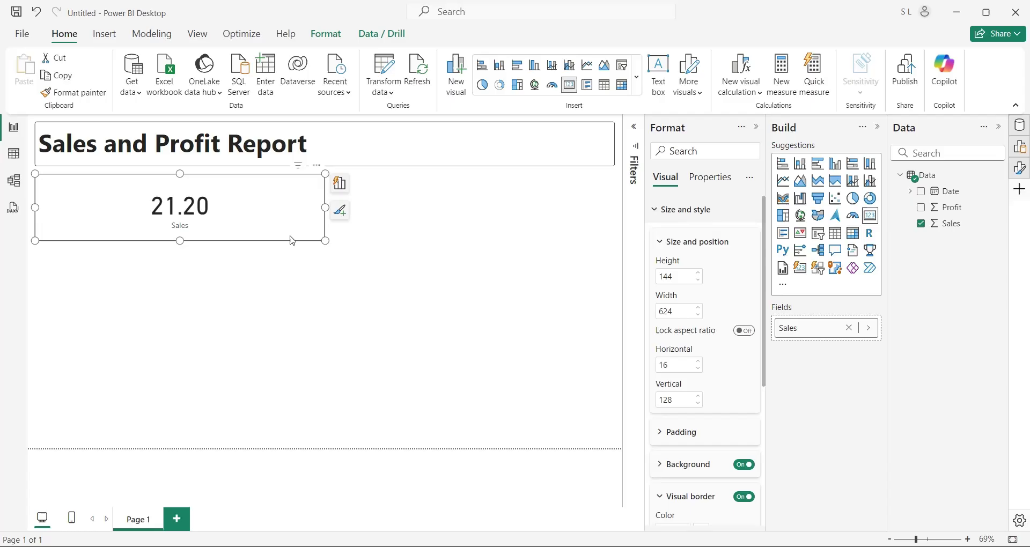
{"action": "key", "text": "ctrl+c"}
{"action": "key", "text": "ctrl+v"}
{"action": "left_click_drag", "start_coordinate": [292, 240], "coordinate": [587, 237]}
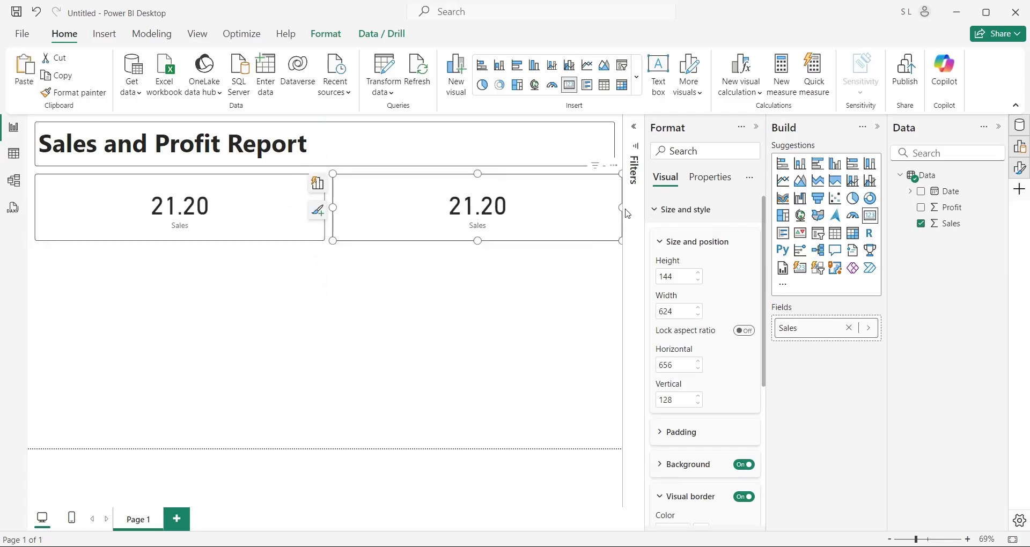
{"action": "left_click_drag", "start_coordinate": [621, 208], "coordinate": [614, 208]}
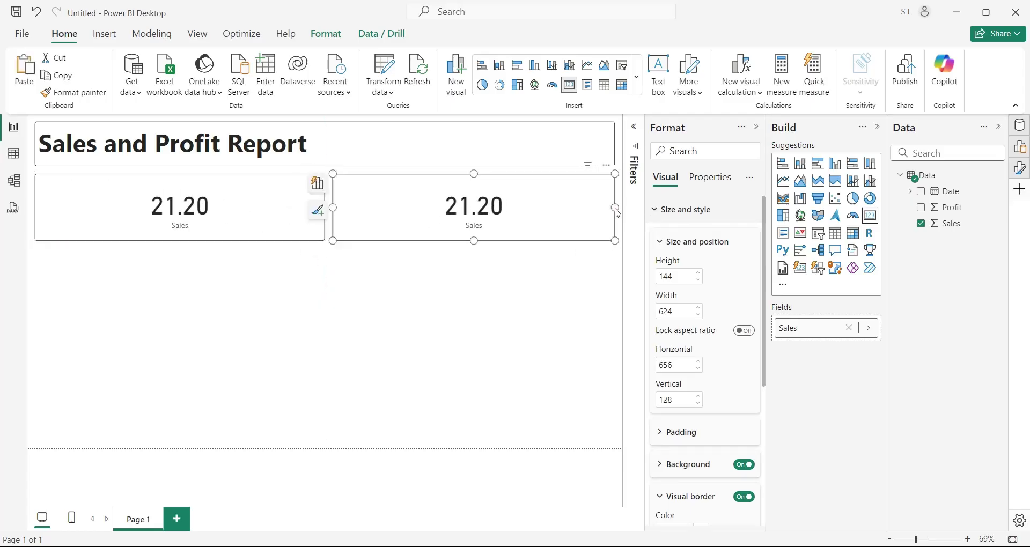
{"action": "left_click", "coordinate": [848, 328]}
{"action": "left_click_drag", "start_coordinate": [838, 321], "coordinate": [739, 327]}
{"action": "double_click", "coordinate": [809, 328]}
{"action": "key", "text": "BackSpace"}
{"action": "key", "text": "Return"}
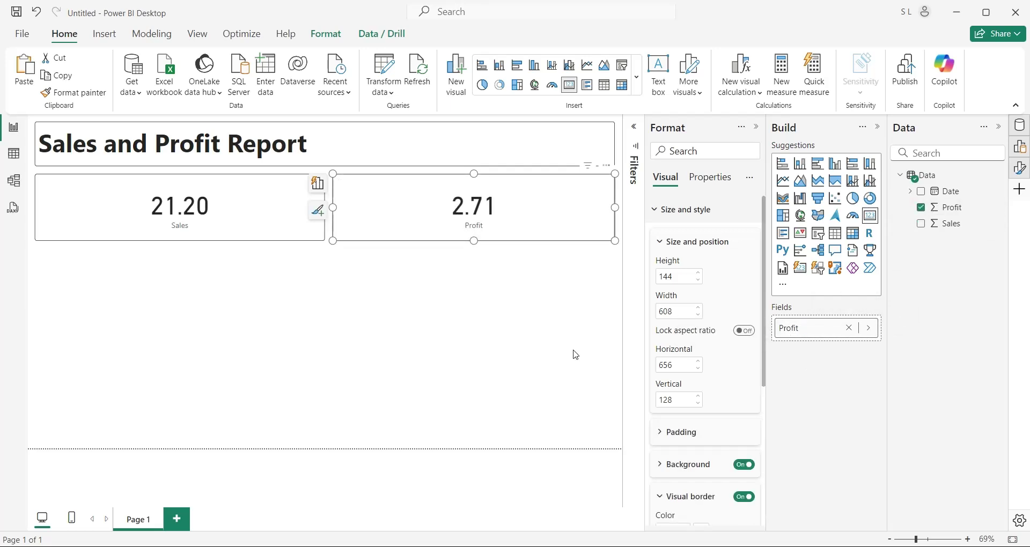
{"action": "left_click", "coordinate": [576, 354]}
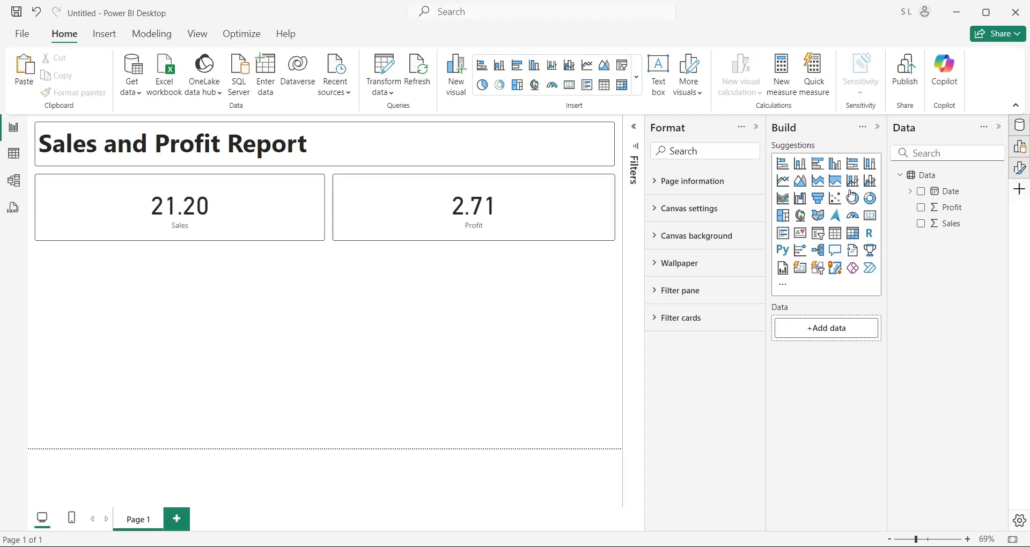
Add a full-width line and clustered column chart below the cards with Sales as columns
{"action": "left_click", "coordinate": [870, 181]}
{"action": "left_click_drag", "start_coordinate": [272, 295], "coordinate": [269, 272]}
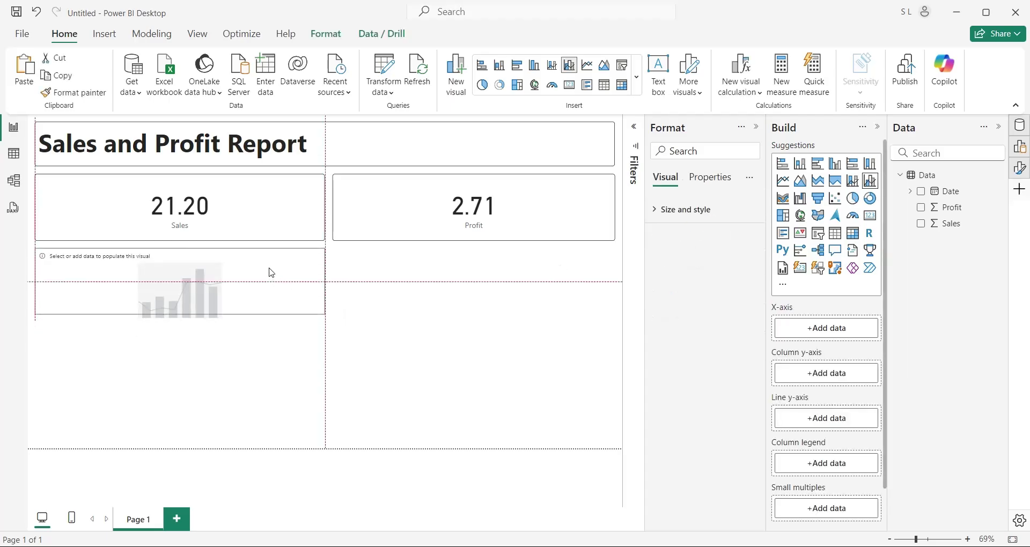
{"action": "left_click_drag", "start_coordinate": [325, 315], "coordinate": [617, 444]}
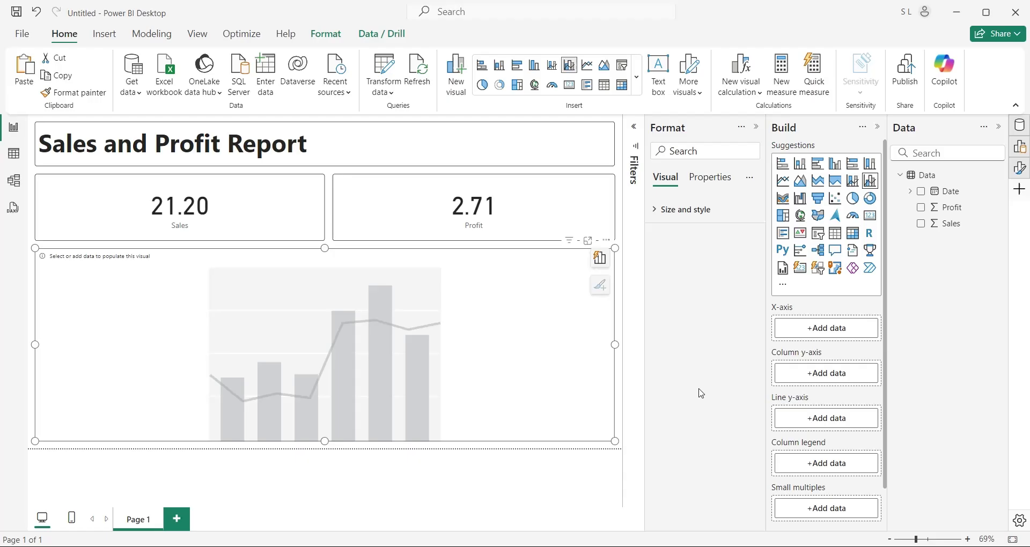
{"action": "mouse_move", "coordinate": [947, 223]}
{"action": "left_mouse_down"}
{"action": "mouse_move", "coordinate": [844, 370]}
{"action": "mouse_move", "coordinate": [724, 372]}
{"action": "left_mouse_up"}
{"action": "double_click", "coordinate": [802, 373]}
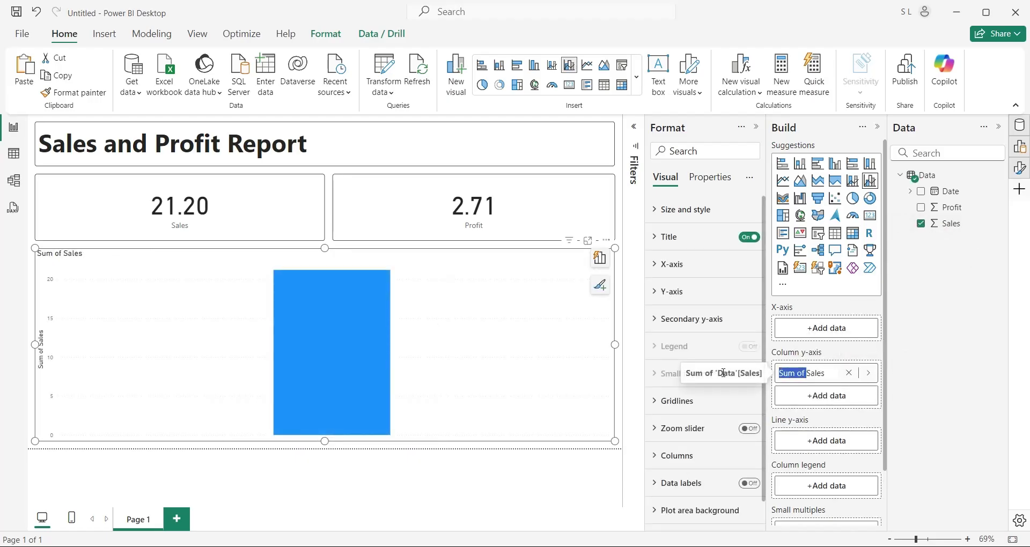
{"action": "key", "text": "BackSpace"}
{"action": "key", "text": "Return"}
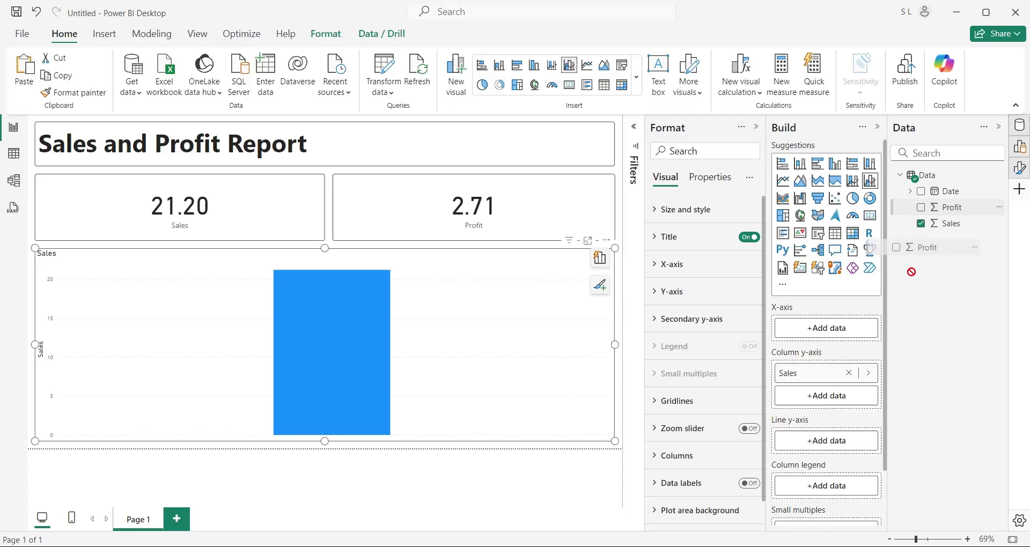
Plot Profit as the line and Date on the x-axis with only Month and Day
{"action": "left_click_drag", "start_coordinate": [947, 207], "coordinate": [823, 444]}
{"action": "double_click", "coordinate": [804, 355]}
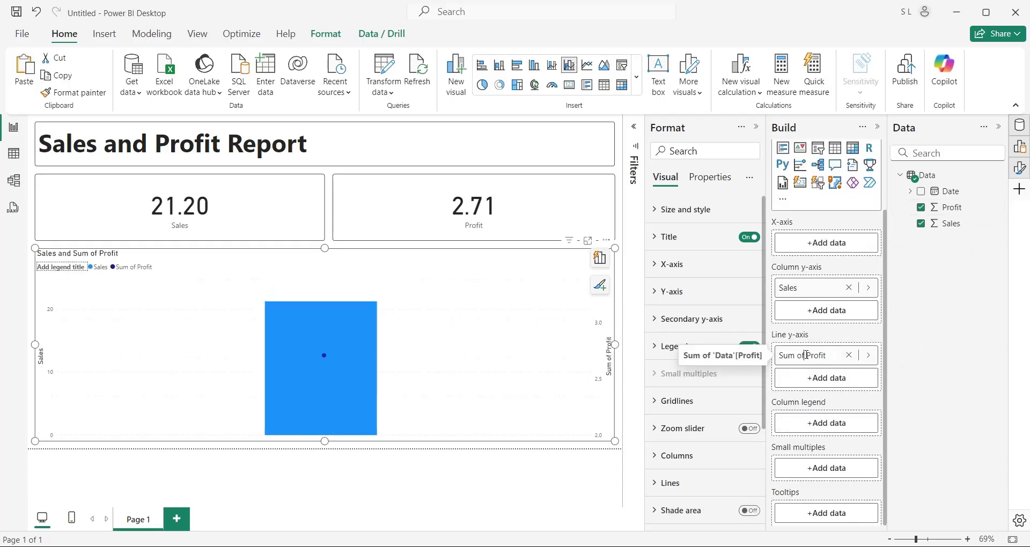
{"action": "left_click_drag", "start_coordinate": [804, 355], "coordinate": [735, 355]}
{"action": "key", "text": "BackSpace"}
{"action": "key", "text": "Return"}
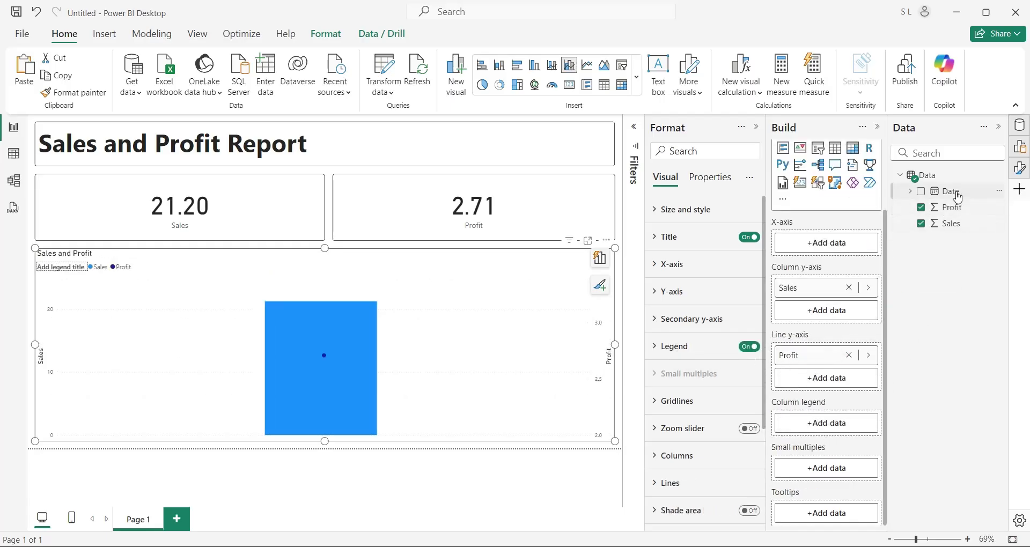
{"action": "left_click_drag", "start_coordinate": [948, 192], "coordinate": [844, 252]}
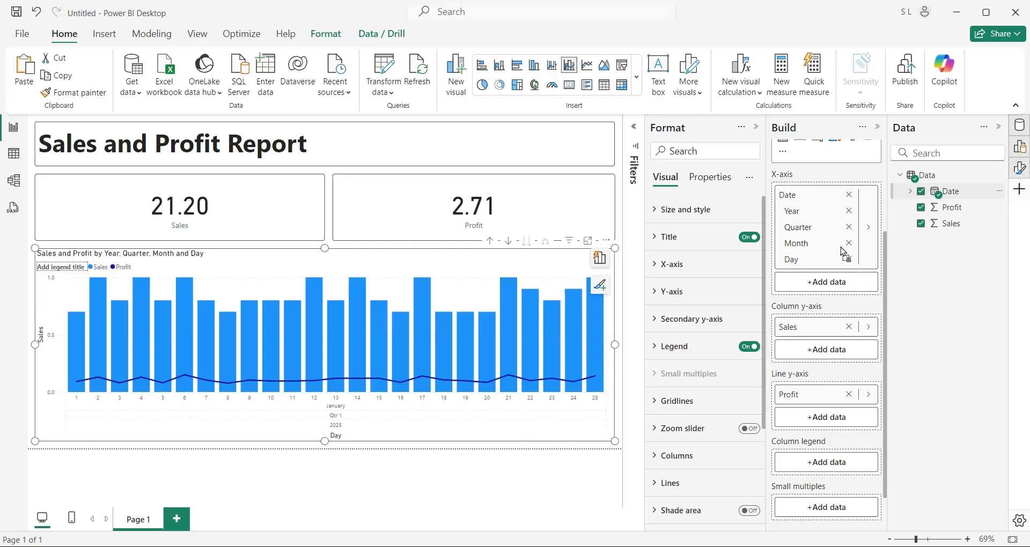
{"action": "left_click", "coordinate": [848, 228]}
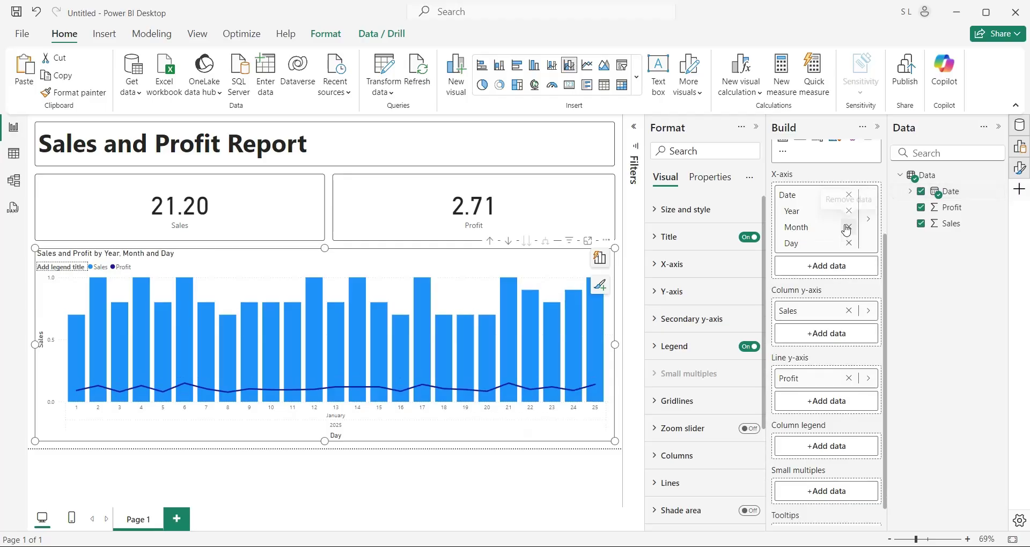
{"action": "left_click", "coordinate": [849, 211]}
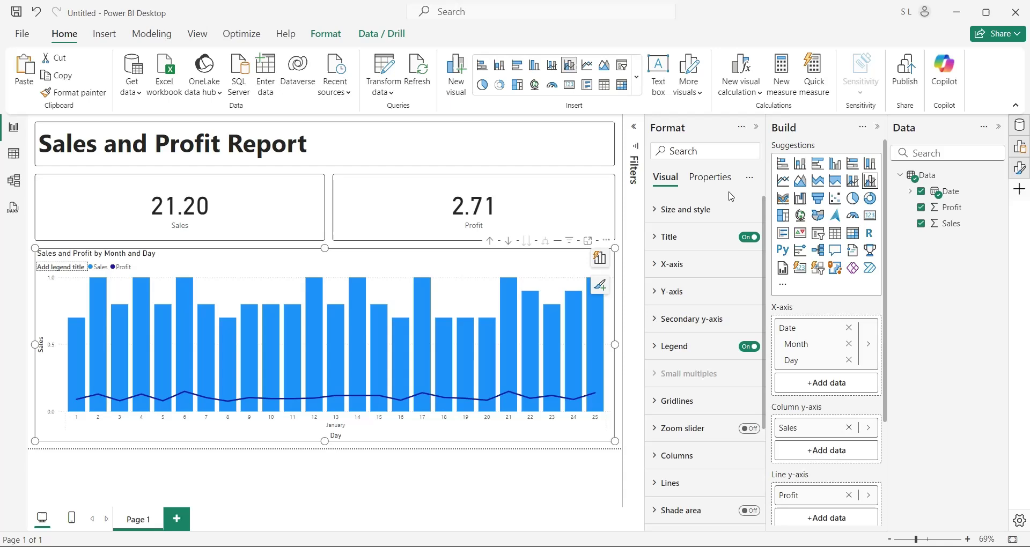
Turn on the chart's visual border with 5 px rounded corners
{"action": "left_click", "coordinate": [709, 177]}
{"action": "left_click", "coordinate": [665, 177]}
{"action": "left_click", "coordinate": [680, 208]}
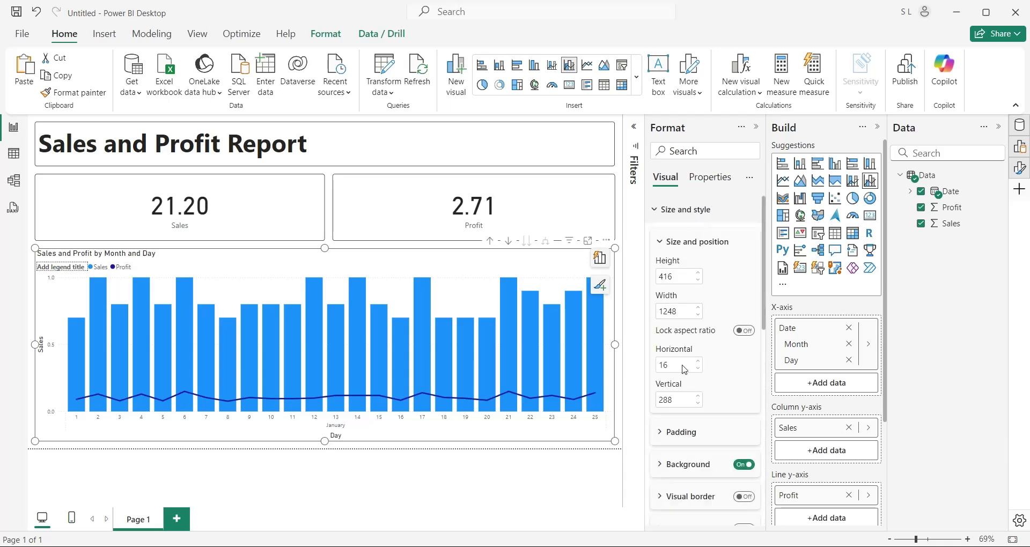
{"action": "scroll", "coordinate": [697, 322], "scroll_direction": "down", "scroll_amount": 3}
{"action": "left_click", "coordinate": [690, 363]}
{"action": "left_click", "coordinate": [687, 433]}
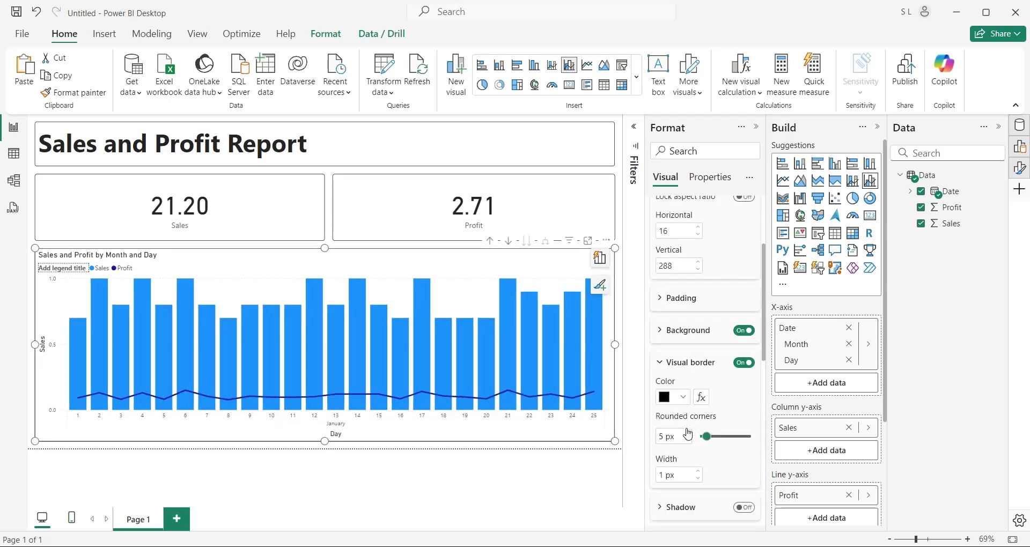
{"action": "left_click", "coordinate": [589, 457]}
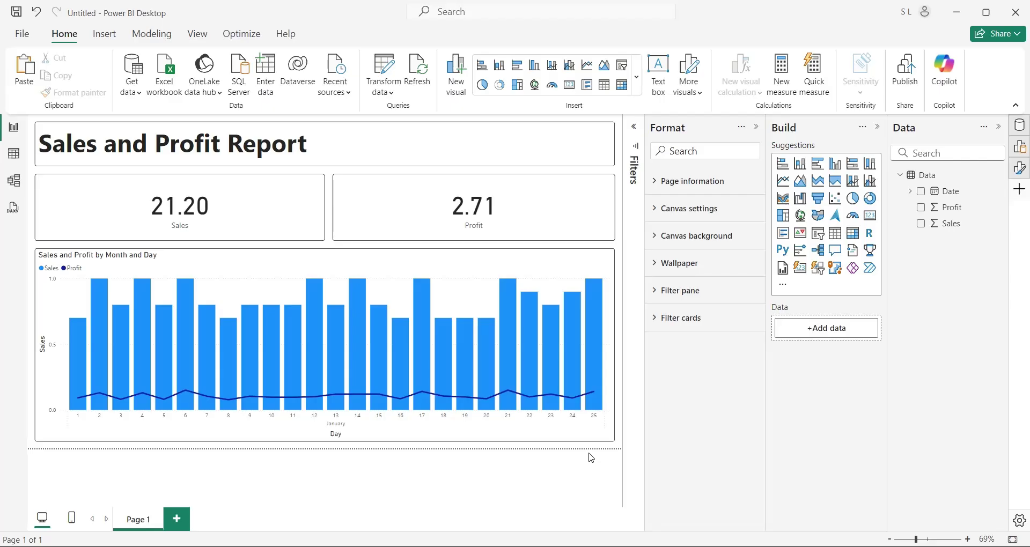
Add a Power Automate button visual, enlarge it, and feed it Sales renamed Total_Sales
{"action": "left_click", "coordinate": [867, 276]}
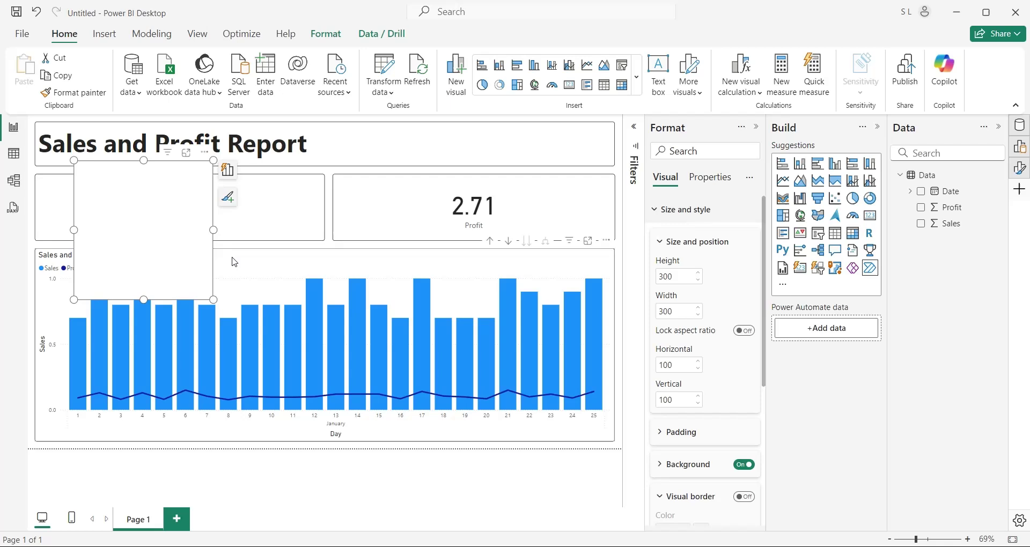
{"action": "left_click_drag", "start_coordinate": [213, 300], "coordinate": [312, 392]}
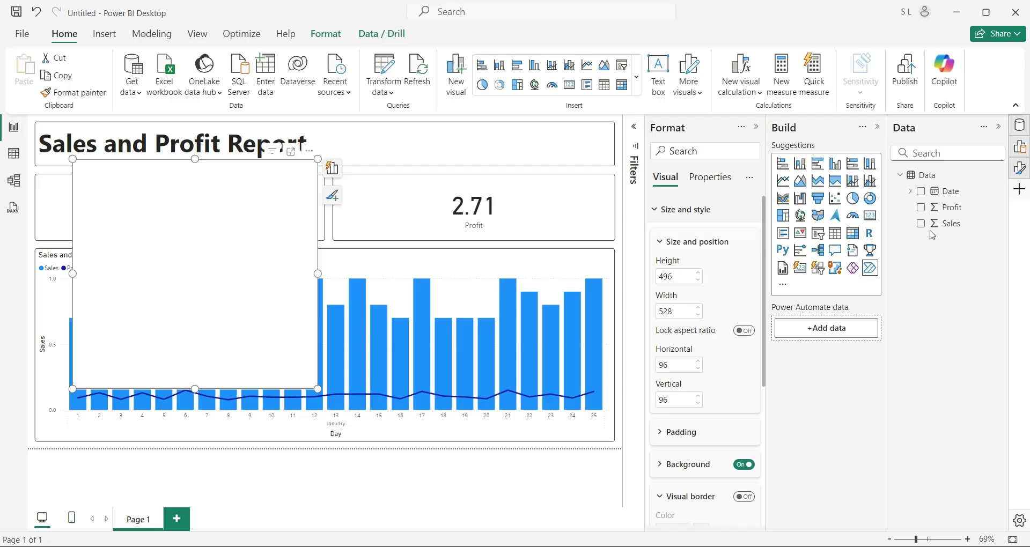
{"action": "left_click_drag", "start_coordinate": [947, 224], "coordinate": [831, 328]}
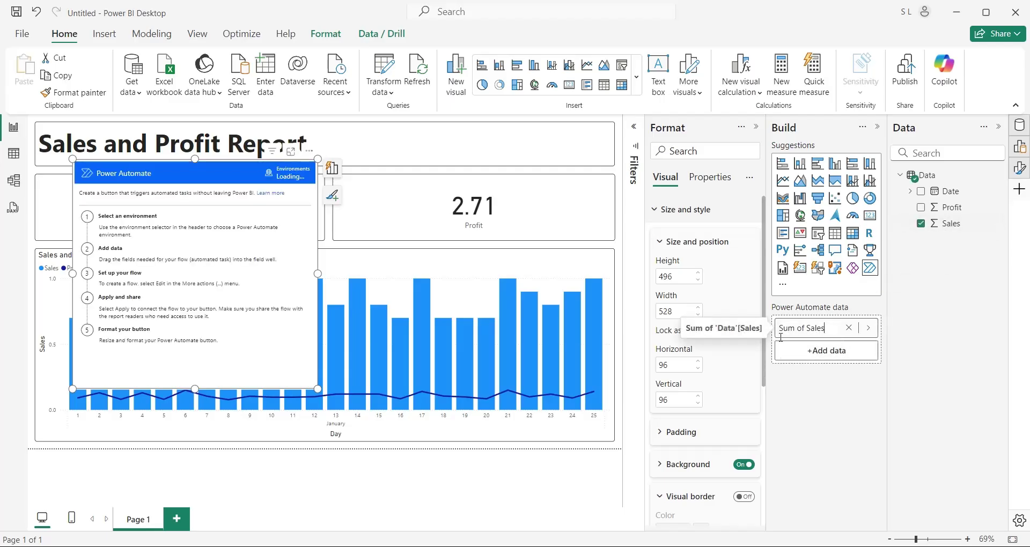
{"action": "double_click", "coordinate": [808, 328]}
{"action": "type", "text": "Total_Sales"}
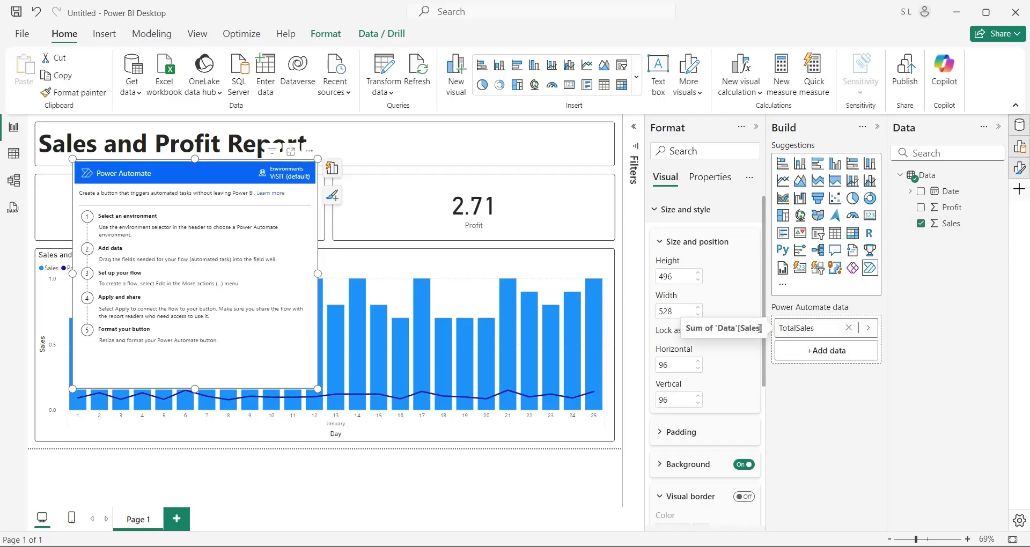
Feed Profit into the button renamed Total_Profit, then open the visual's More options
{"action": "left_click_drag", "start_coordinate": [947, 207], "coordinate": [826, 351]}
{"action": "double_click", "coordinate": [805, 350]}
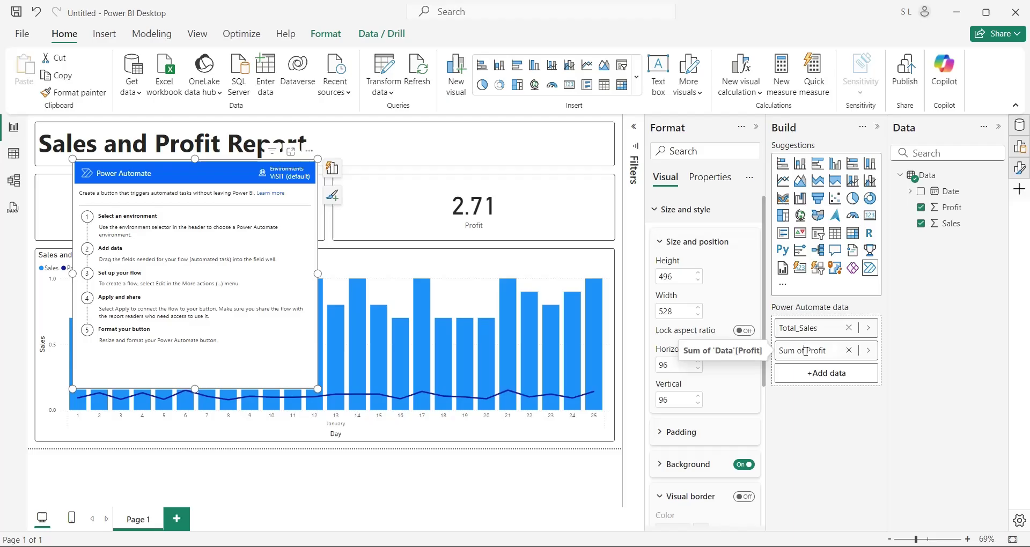
{"action": "key", "text": "Home"}
{"action": "key", "text": "Delete"}
{"action": "key", "text": "Delete"}
{"action": "key", "text": "Delete"}
{"action": "key", "text": "Delete"}
{"action": "key", "text": "Delete"}
{"action": "key", "text": "Delete"}
{"action": "key", "text": "Delete"}
{"action": "type", "text": "Total_"}
{"action": "key", "text": "Return"}
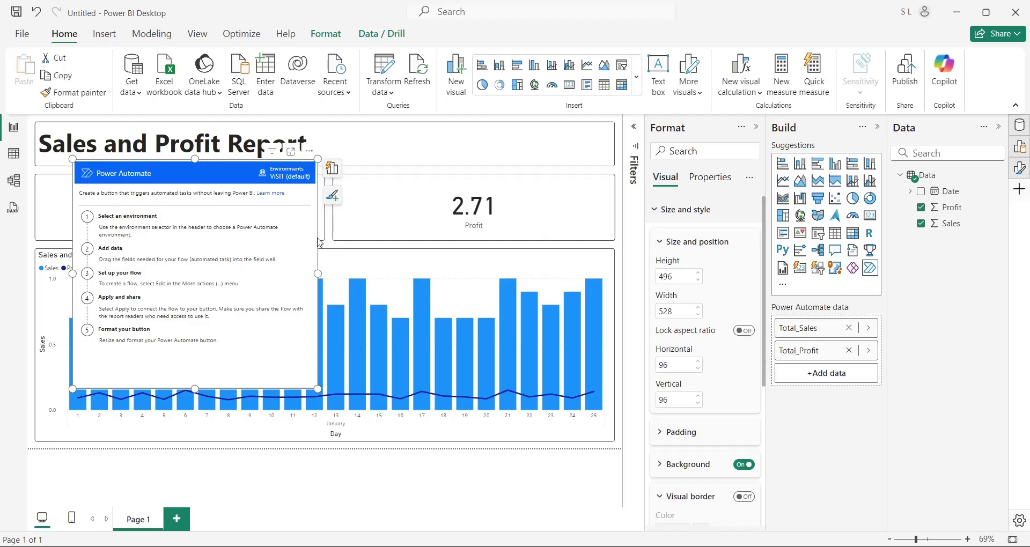
{"action": "left_click", "coordinate": [310, 154]}
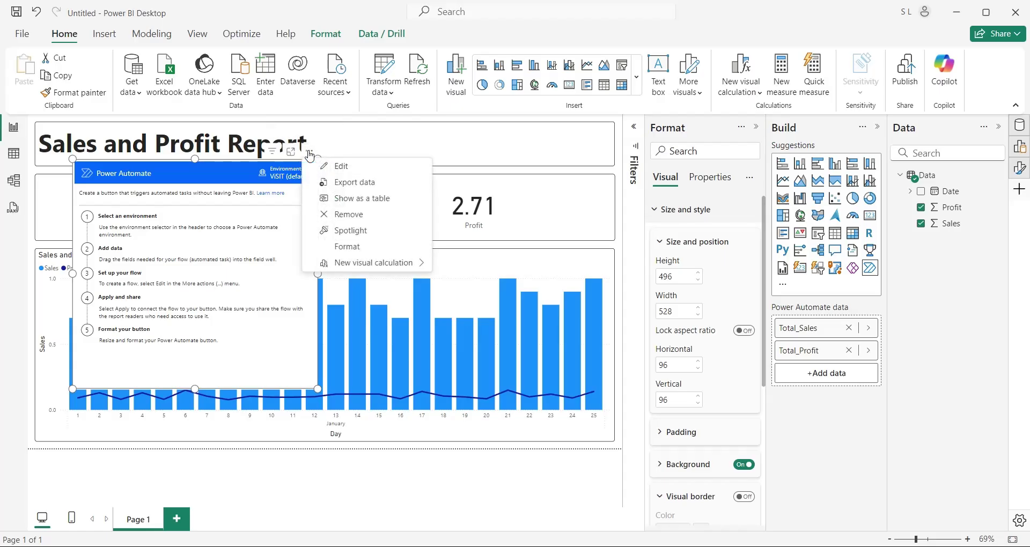
Edit the button's flow and create a new Instant cloud flow with a Power BI button trigger
{"action": "left_click", "coordinate": [336, 169]}
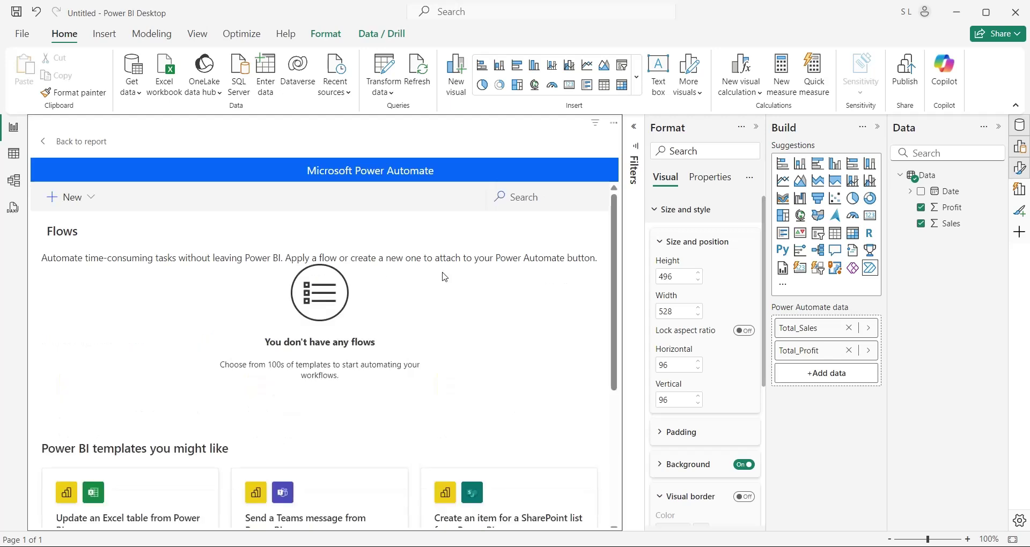
{"action": "scroll", "coordinate": [191, 247], "scroll_direction": "down", "scroll_amount": 4}
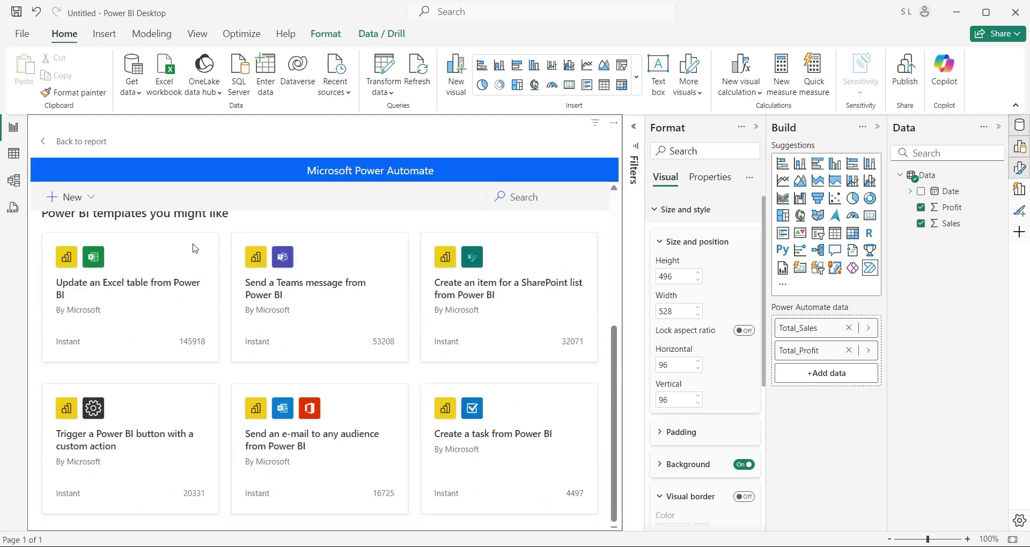
{"action": "scroll", "coordinate": [195, 248], "scroll_direction": "up", "scroll_amount": 4}
{"action": "left_click", "coordinate": [65, 198]}
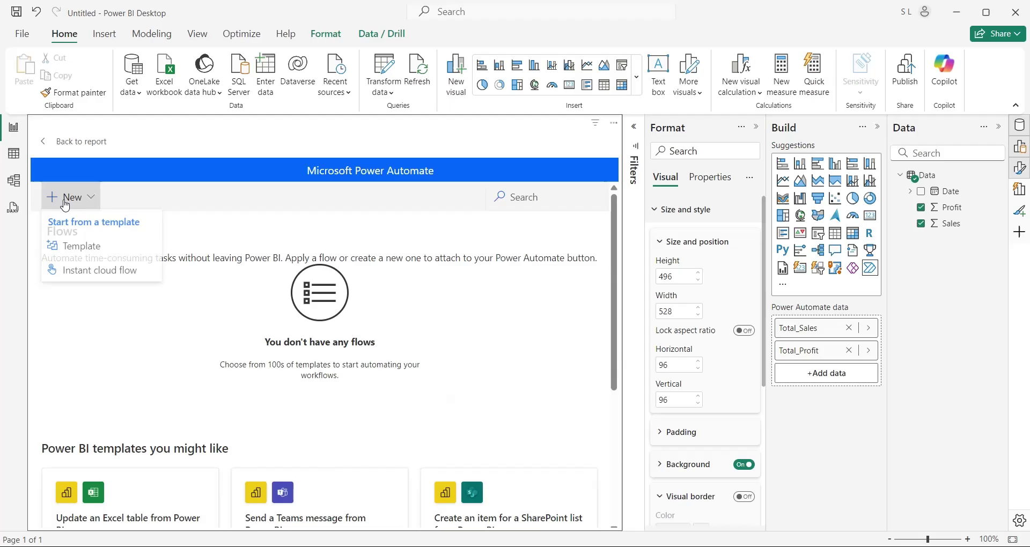
{"action": "left_click", "coordinate": [113, 275]}
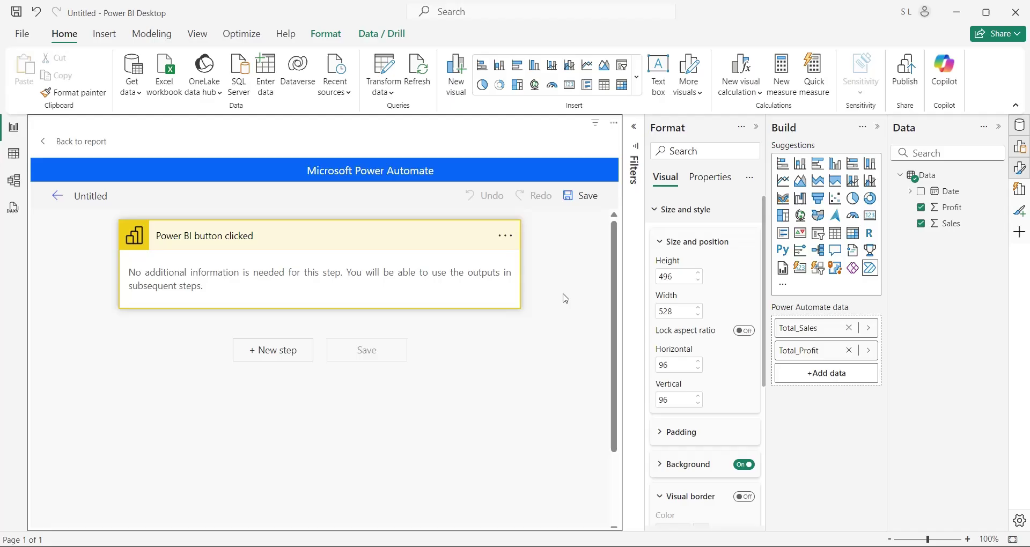
Add a new step after the trigger, searching 'email' for Office 365 Outlook Send an email (V2)
{"action": "left_click", "coordinate": [273, 352]}
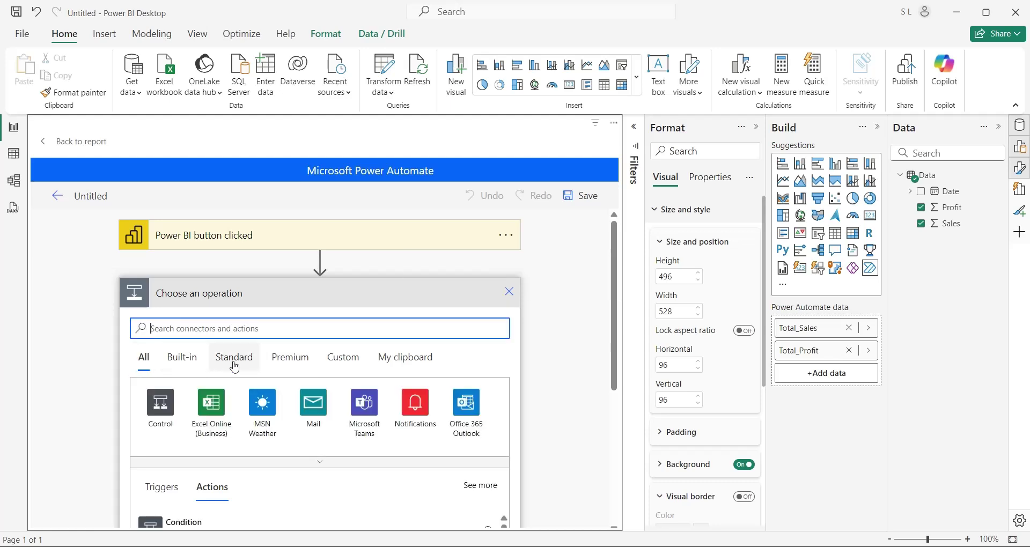
{"action": "scroll", "coordinate": [207, 379], "scroll_direction": "down", "scroll_amount": 3}
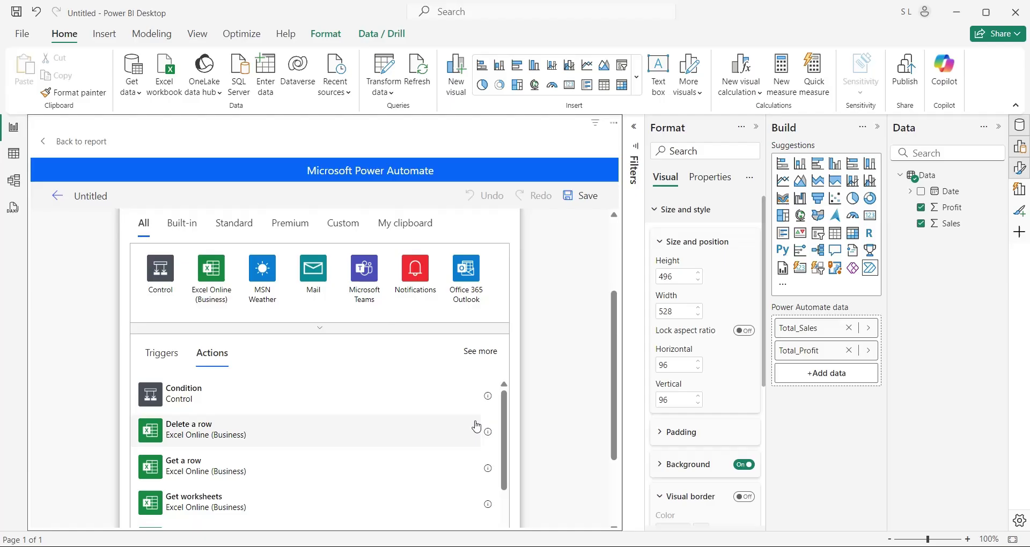
{"action": "scroll", "coordinate": [475, 425], "scroll_direction": "down", "scroll_amount": 5}
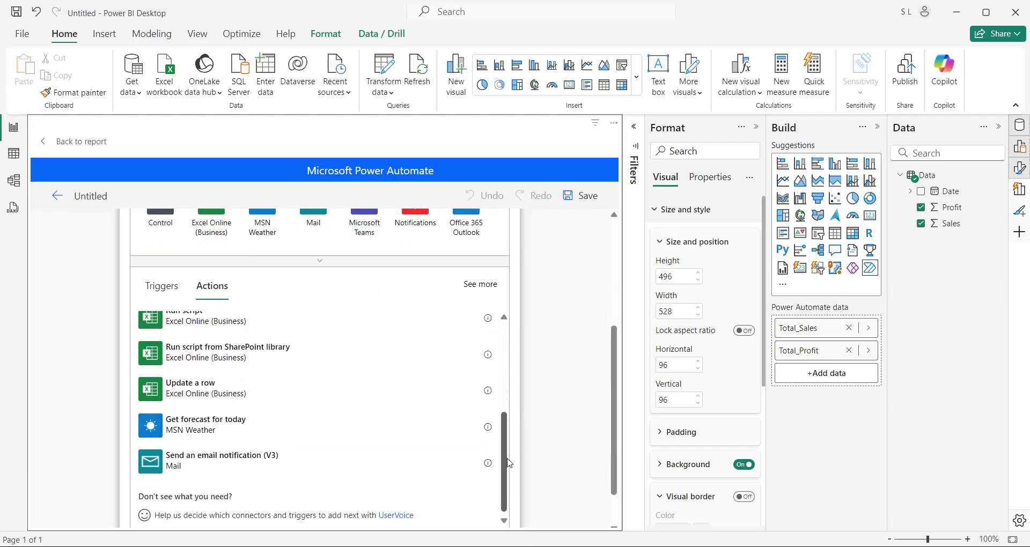
{"action": "scroll", "coordinate": [545, 368], "scroll_direction": "up", "scroll_amount": 5}
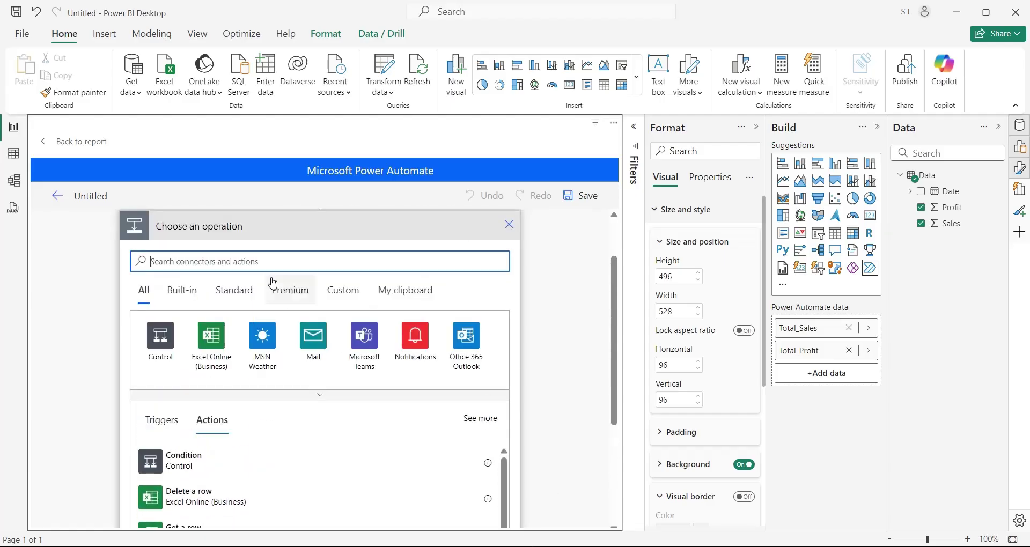
{"action": "type", "text": "email"}
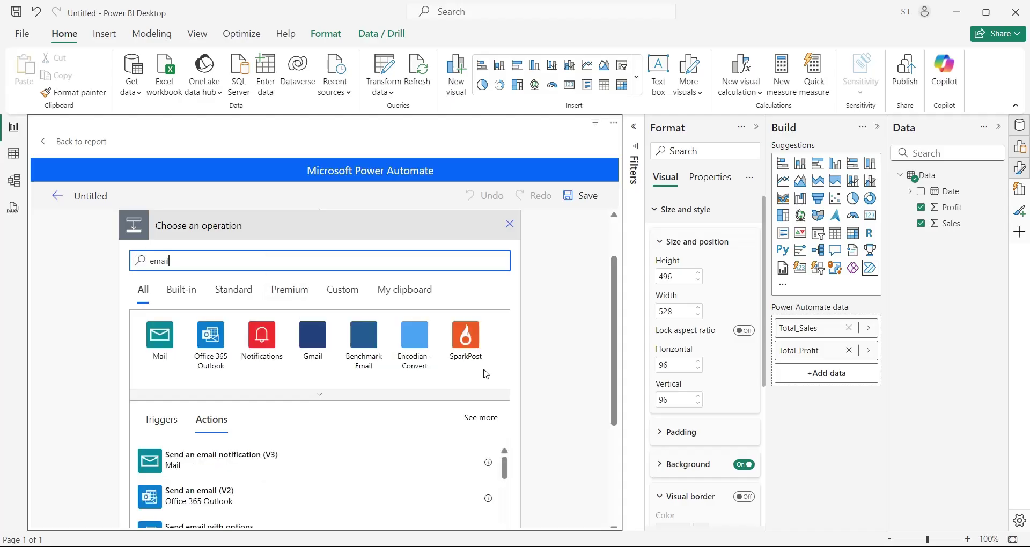
{"action": "scroll", "coordinate": [433, 394], "scroll_direction": "down", "scroll_amount": 1}
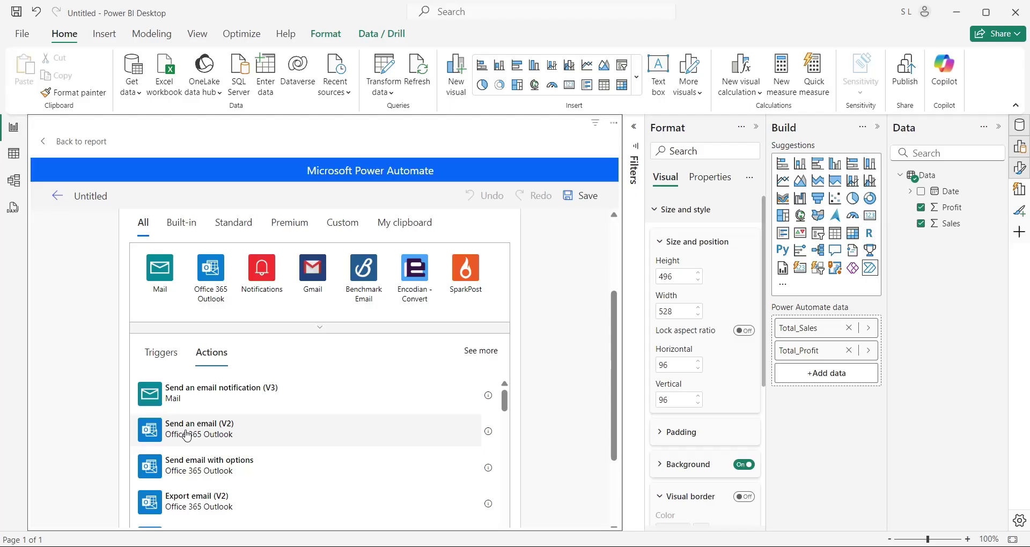
{"action": "left_click", "coordinate": [196, 441]}
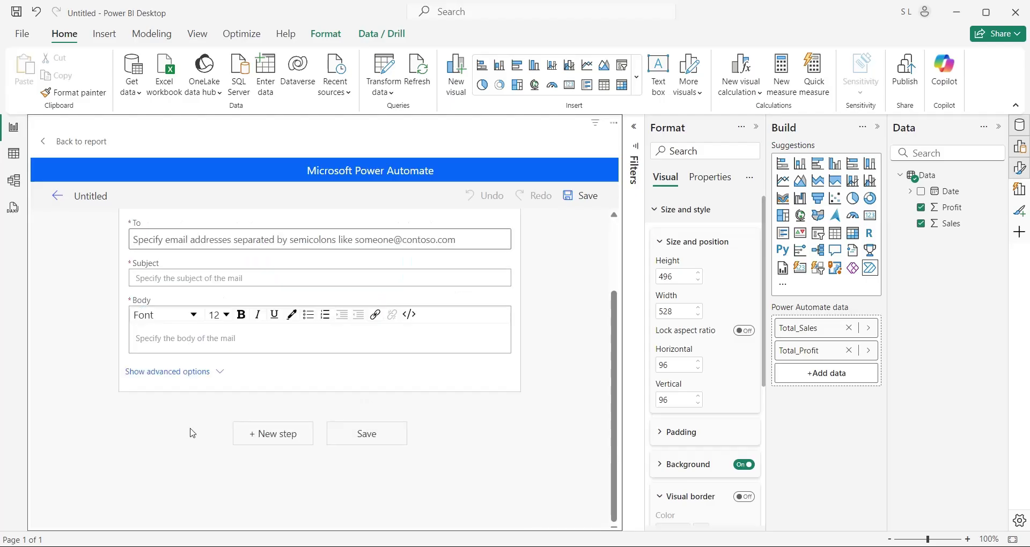
Enter the recipient's e-mail address, subject 'Sales and Profit', and paste the prepared message body
{"action": "left_click", "coordinate": [217, 244]}
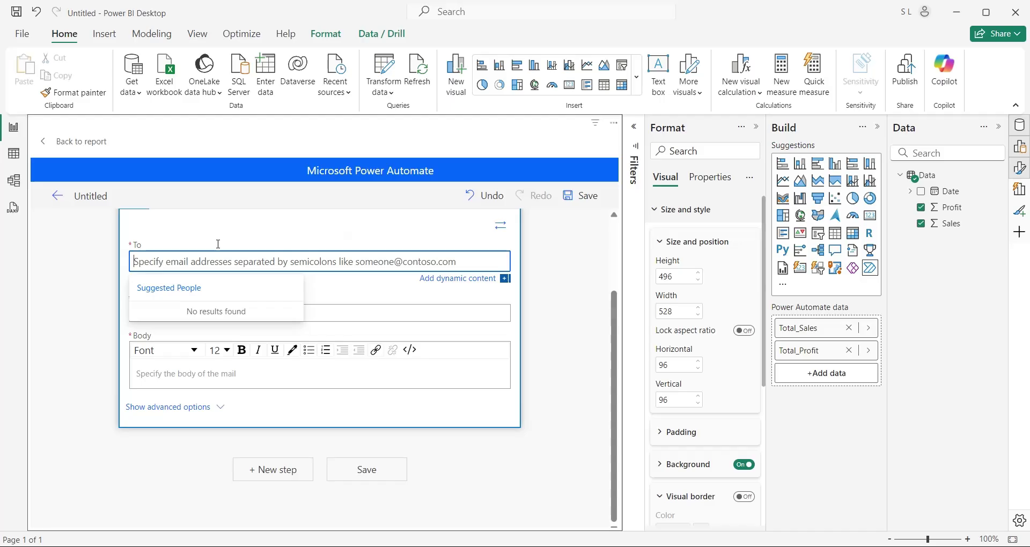
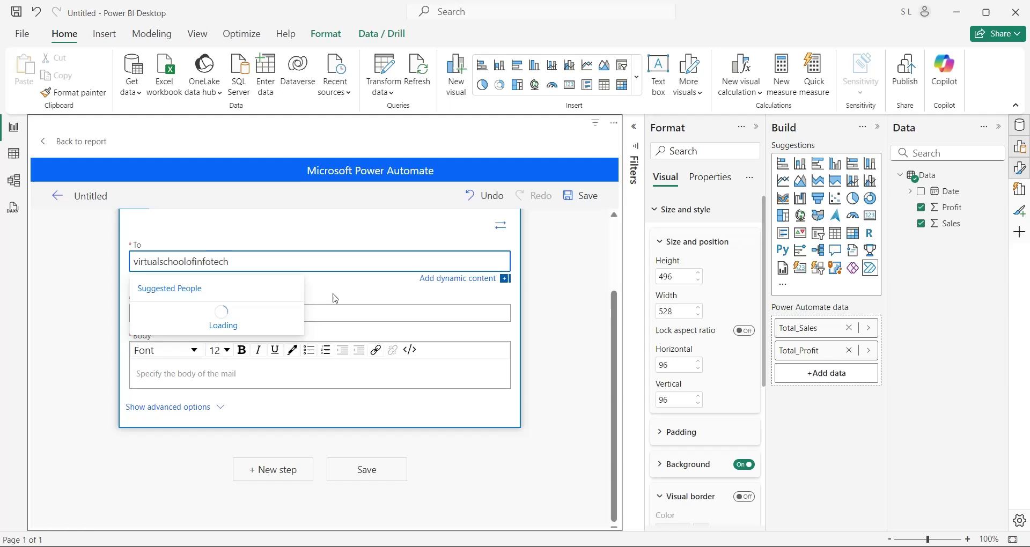
{"action": "key", "text": "Tab"}
{"action": "type", "text": "Sales and Pr"}
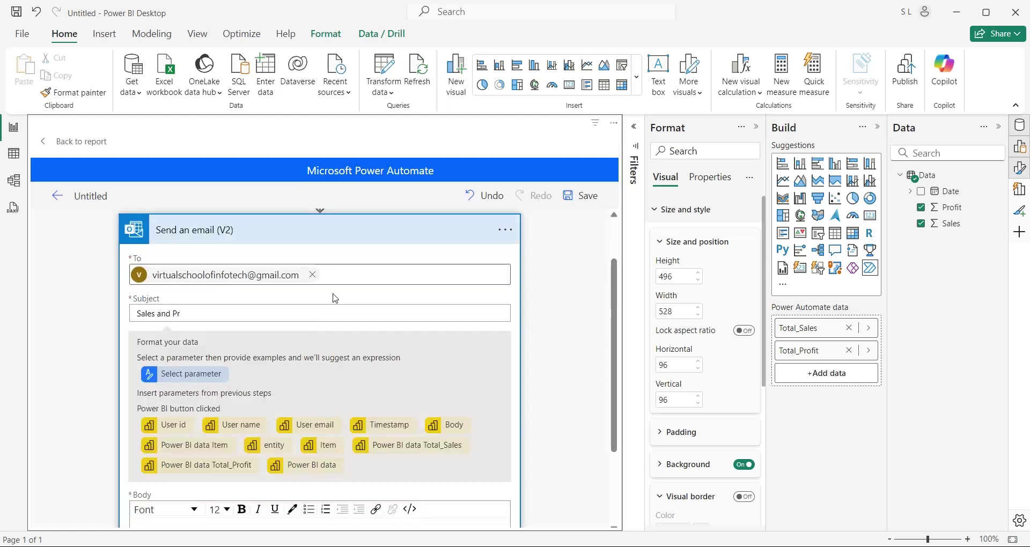
{"action": "type", "text": "ofit"}
{"action": "scroll", "coordinate": [381, 379], "scroll_direction": "down", "scroll_amount": 1}
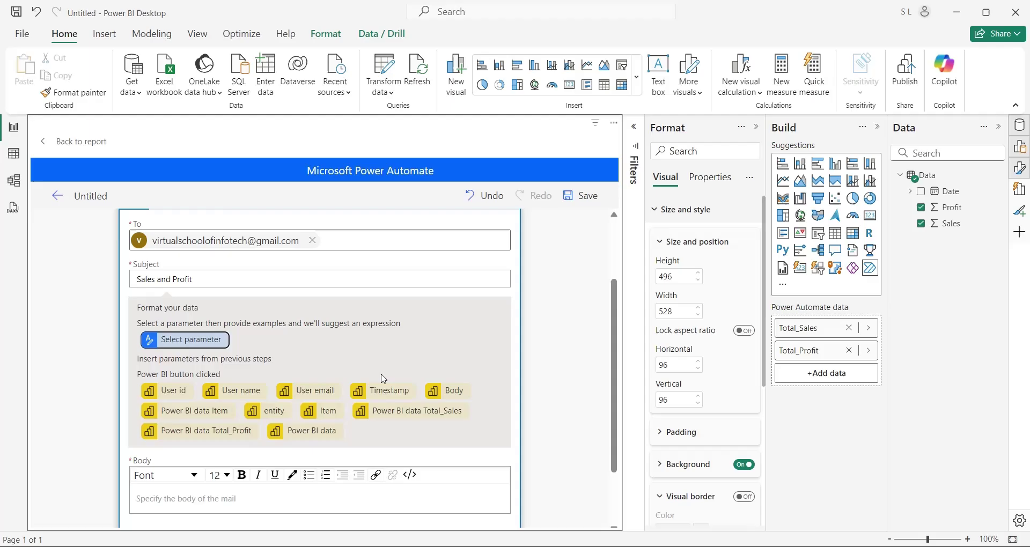
{"action": "key", "text": "Tab"}
{"action": "type", "text": "Dear Sir,  Please find below the latest sales and profit report for today:  Total Sales: Total Profit:"}
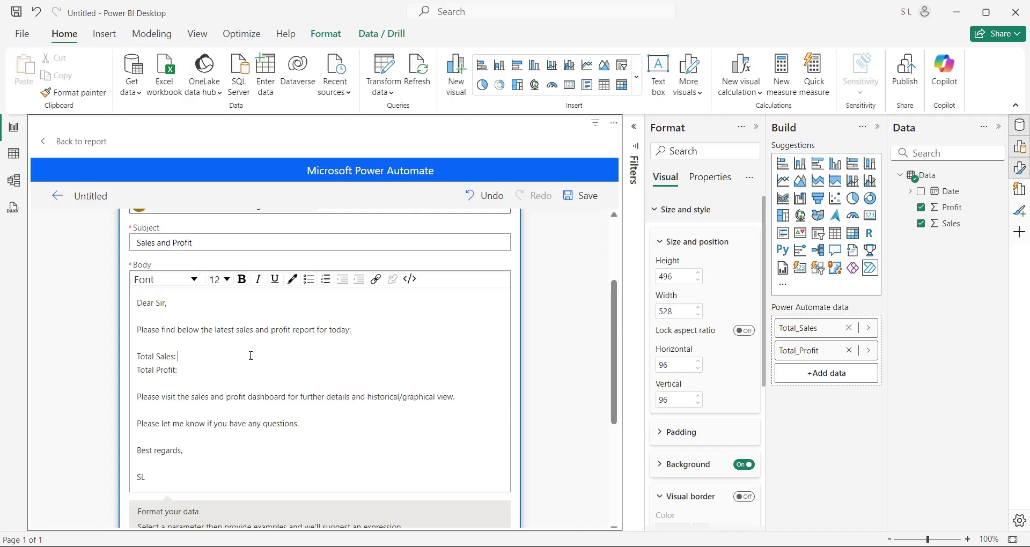
Insert the Total_Sales and Total_Profit values after their labels in the email body
{"action": "left_click", "coordinate": [288, 358]}
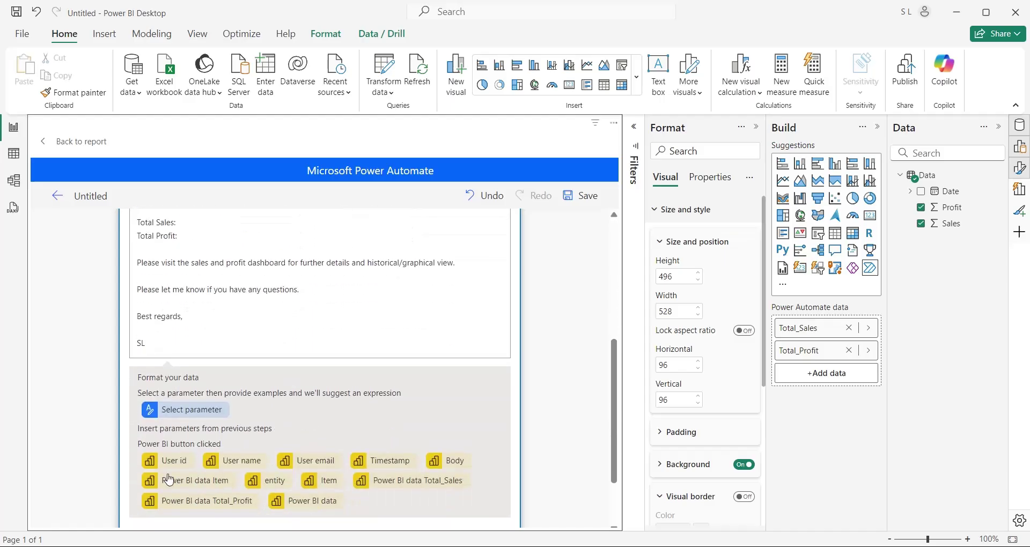
{"action": "left_click", "coordinate": [420, 490]}
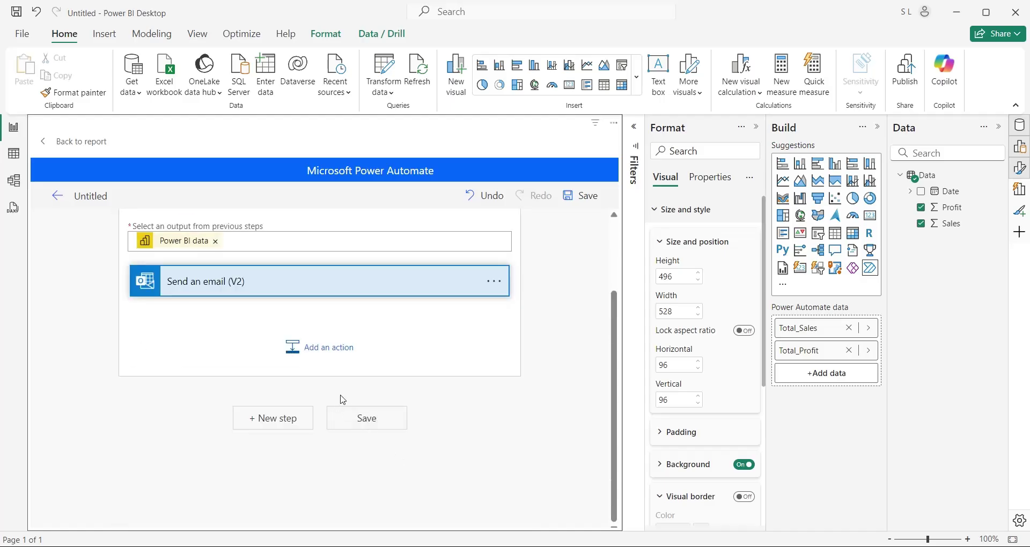
{"action": "left_click", "coordinate": [237, 280]}
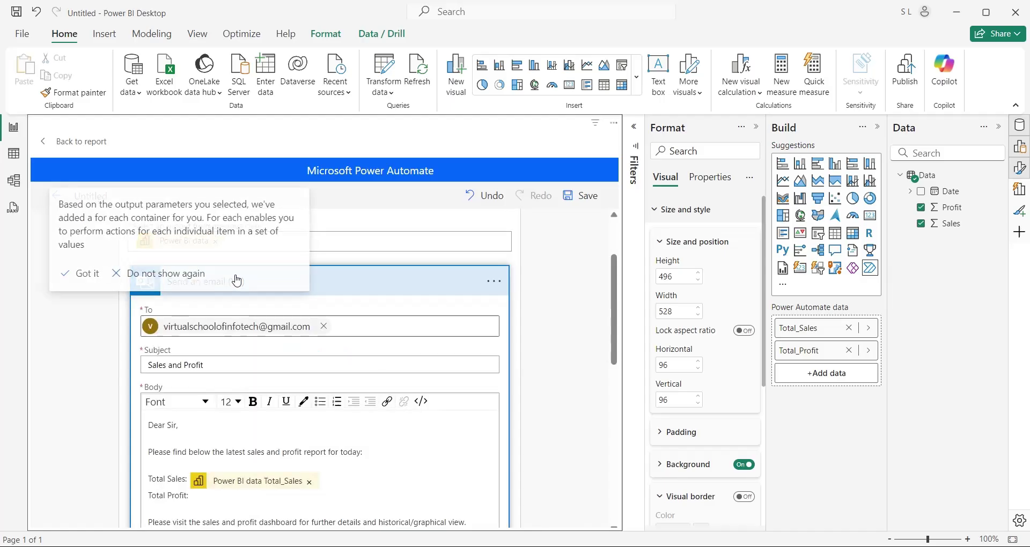
{"action": "left_click", "coordinate": [82, 274]}
{"action": "scroll", "coordinate": [347, 388], "scroll_direction": "down", "scroll_amount": 3}
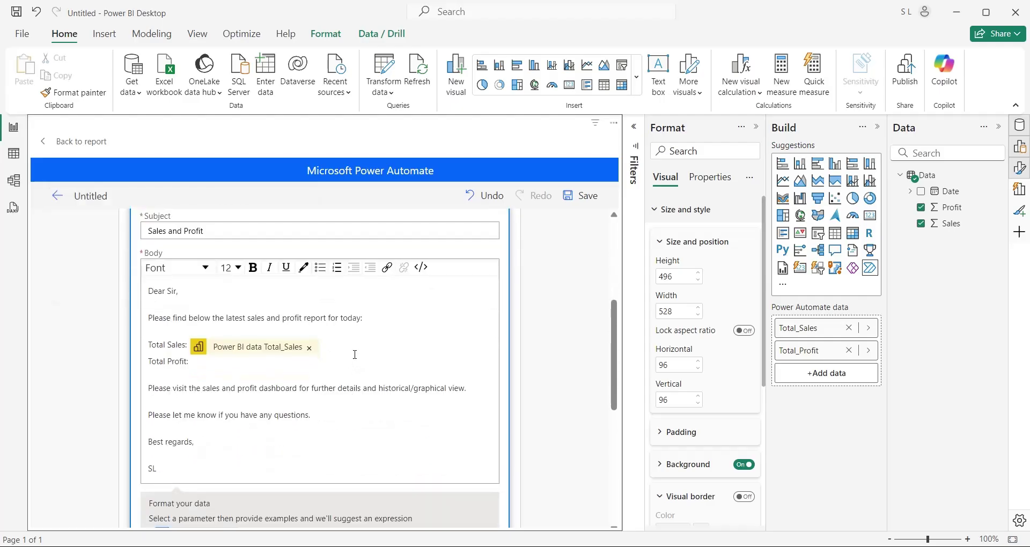
{"action": "scroll", "coordinate": [348, 392], "scroll_direction": "down", "scroll_amount": 3}
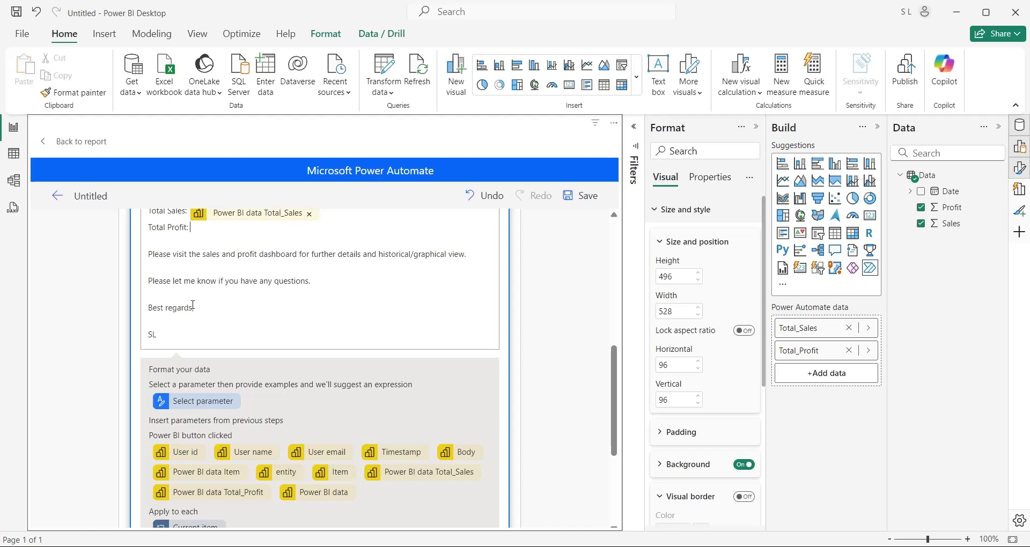
{"action": "left_click", "coordinate": [225, 493]}
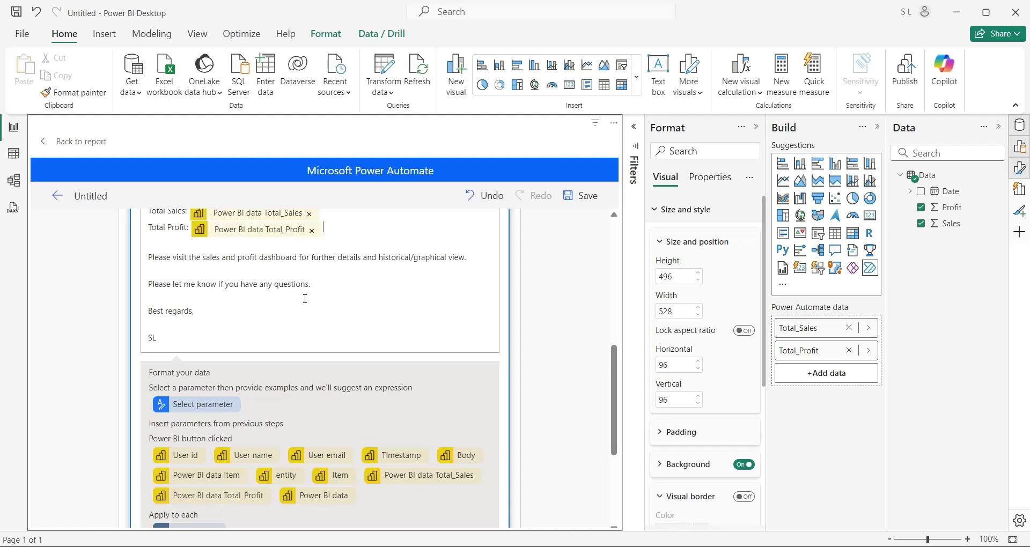
{"action": "scroll", "coordinate": [304, 298], "scroll_direction": "up", "scroll_amount": 5}
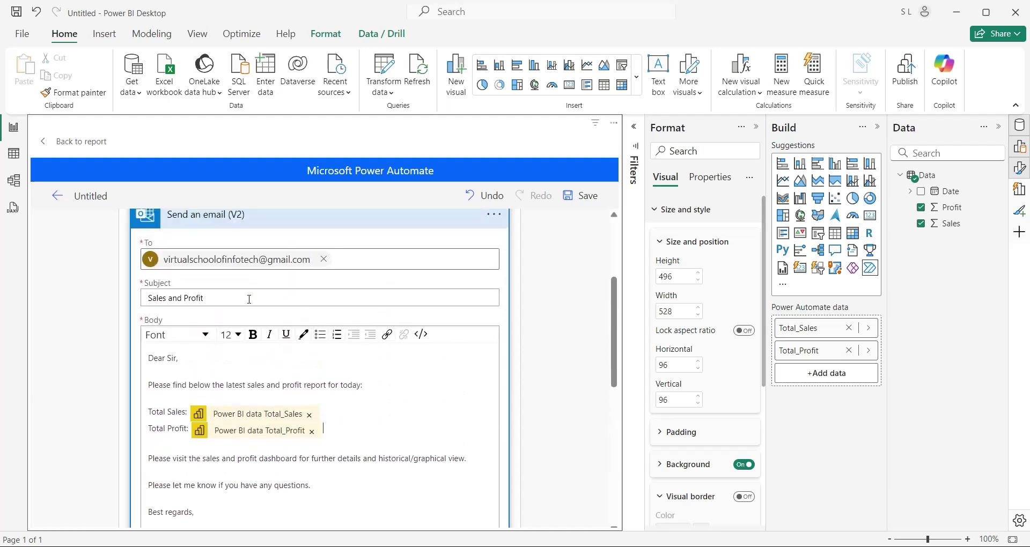
{"action": "scroll", "coordinate": [370, 376], "scroll_direction": "down", "scroll_amount": 5}
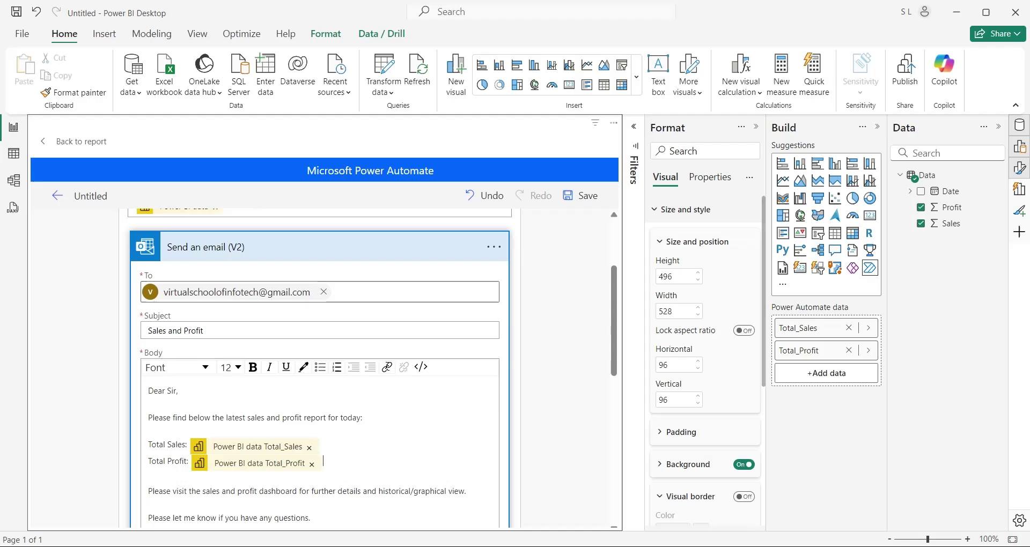
{"action": "scroll", "coordinate": [388, 366], "scroll_direction": "up", "scroll_amount": 5}
Append 'Report' to the subject, then save the flow and apply it to the button
{"action": "left_click", "coordinate": [251, 365]}
{"action": "type", "text": "Report"}
{"action": "left_click", "coordinate": [581, 195]}
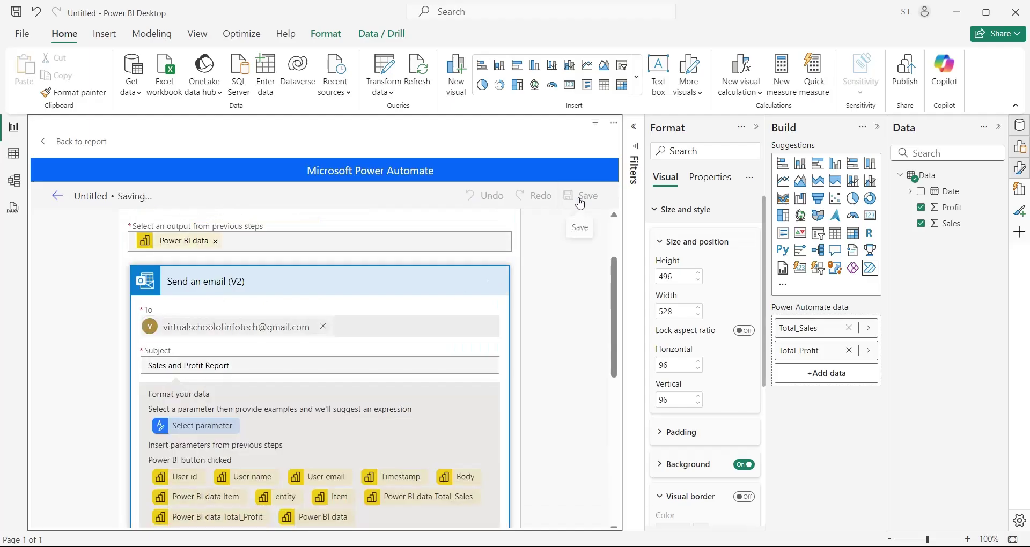
{"action": "left_click", "coordinate": [553, 198]}
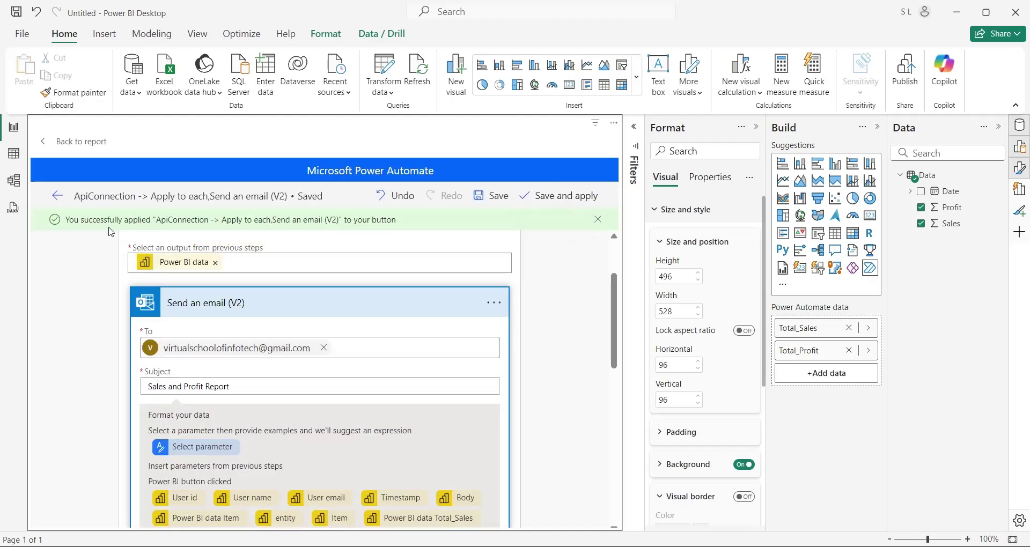
Return from the editor to the flow's details page and look through it
{"action": "left_click_drag", "start_coordinate": [65, 219], "coordinate": [394, 221]}
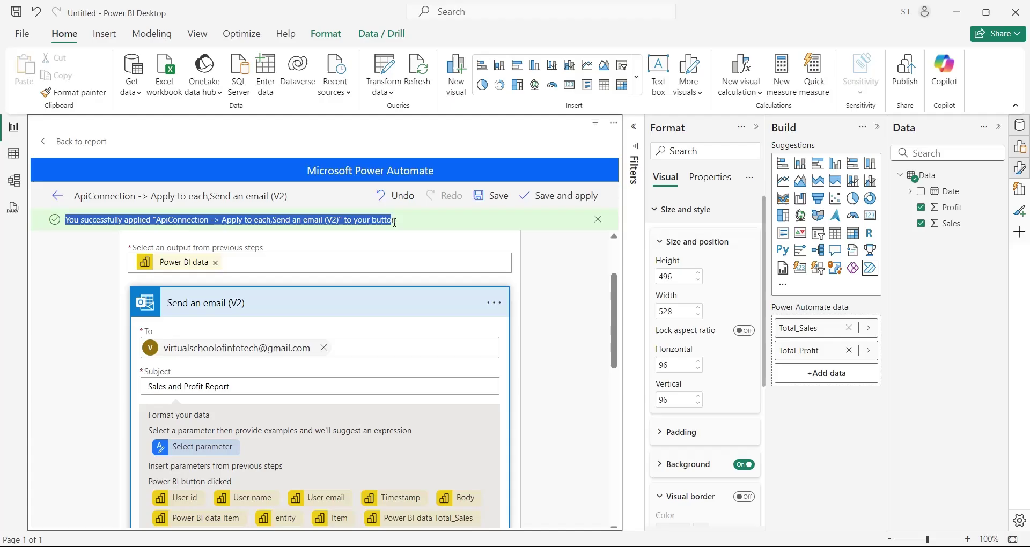
{"action": "left_click", "coordinate": [56, 197]}
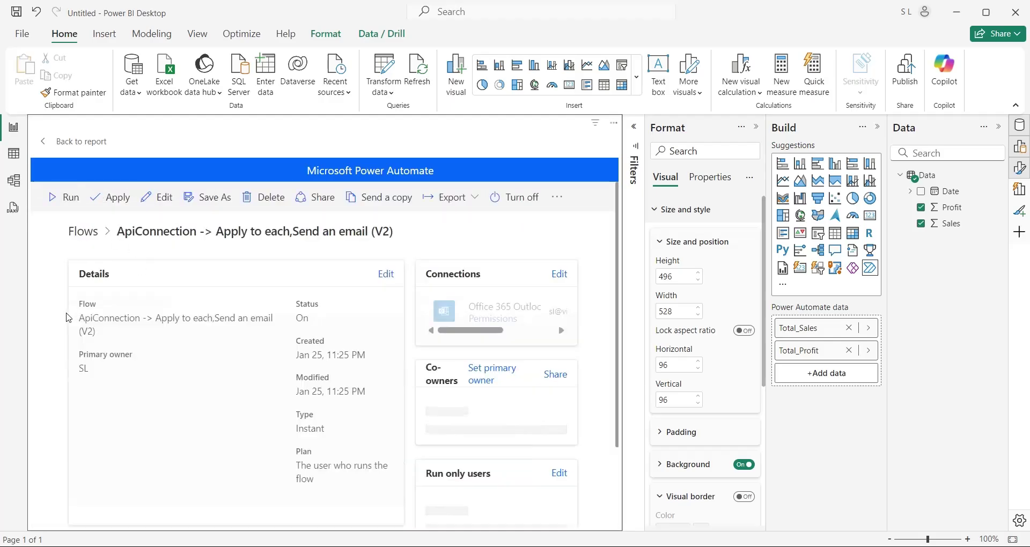
{"action": "scroll", "coordinate": [357, 328], "scroll_direction": "down", "scroll_amount": 2}
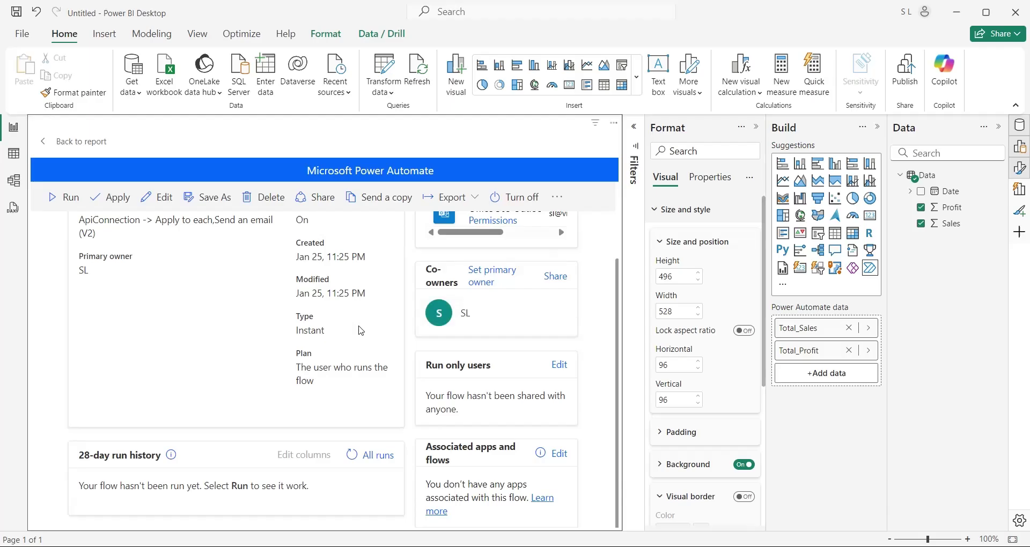
{"action": "scroll", "coordinate": [361, 330], "scroll_direction": "up", "scroll_amount": 2}
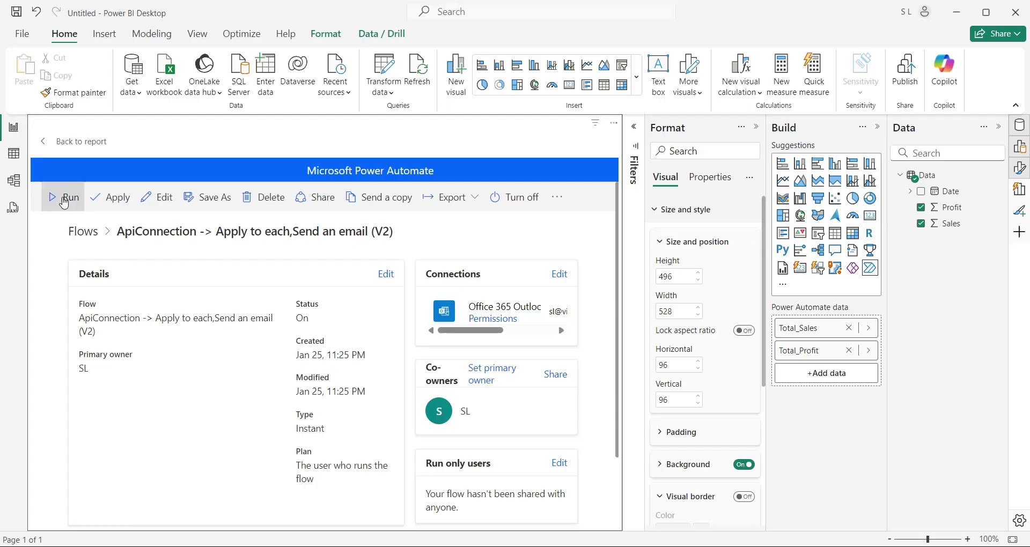
Move the Run flow button beside the title at top right and give it a border with 5 px rounded corners
{"action": "left_click", "coordinate": [54, 146]}
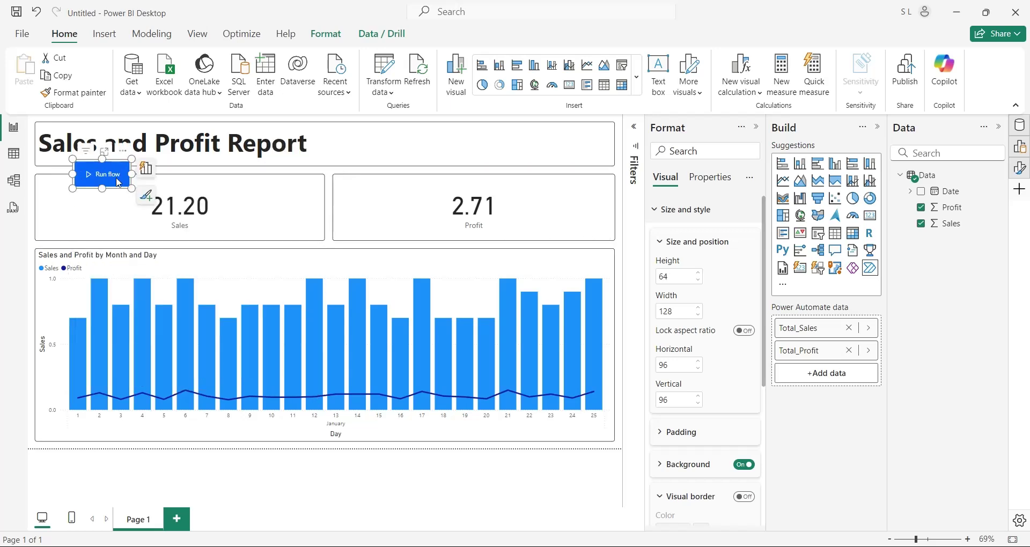
{"action": "left_click_drag", "start_coordinate": [110, 162], "coordinate": [563, 172]}
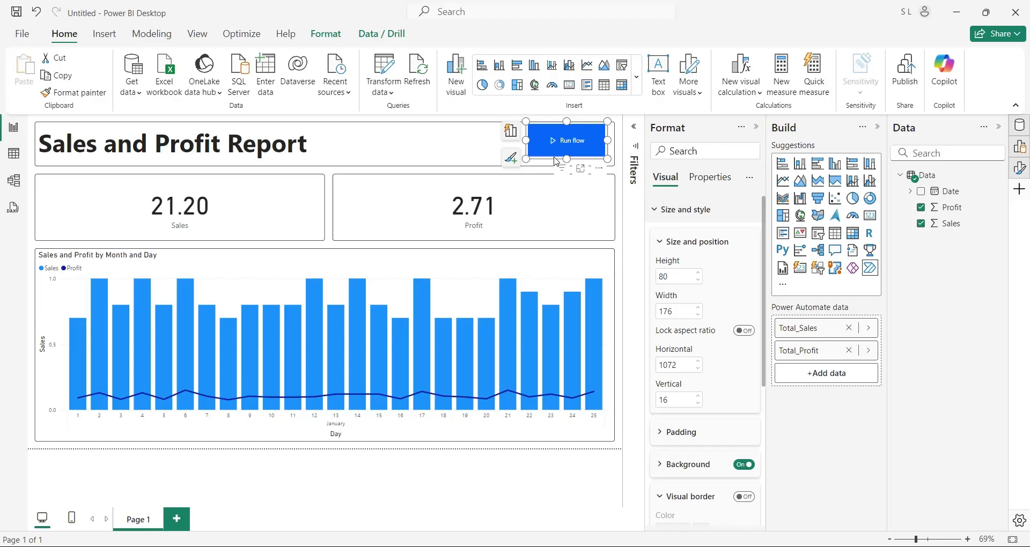
{"action": "left_click", "coordinate": [744, 497]}
{"action": "scroll", "coordinate": [692, 451], "scroll_direction": "down", "scroll_amount": 2}
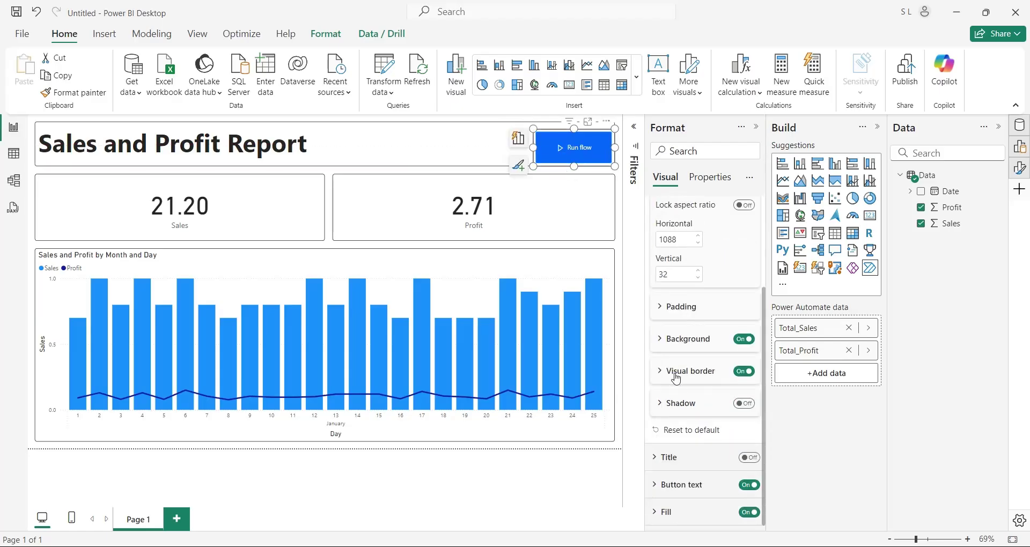
{"action": "left_click", "coordinate": [688, 442]}
{"action": "left_click", "coordinate": [688, 441]}
{"action": "left_click", "coordinate": [688, 442]}
{"action": "left_click", "coordinate": [688, 442]}
{"action": "left_click", "coordinate": [546, 149]}
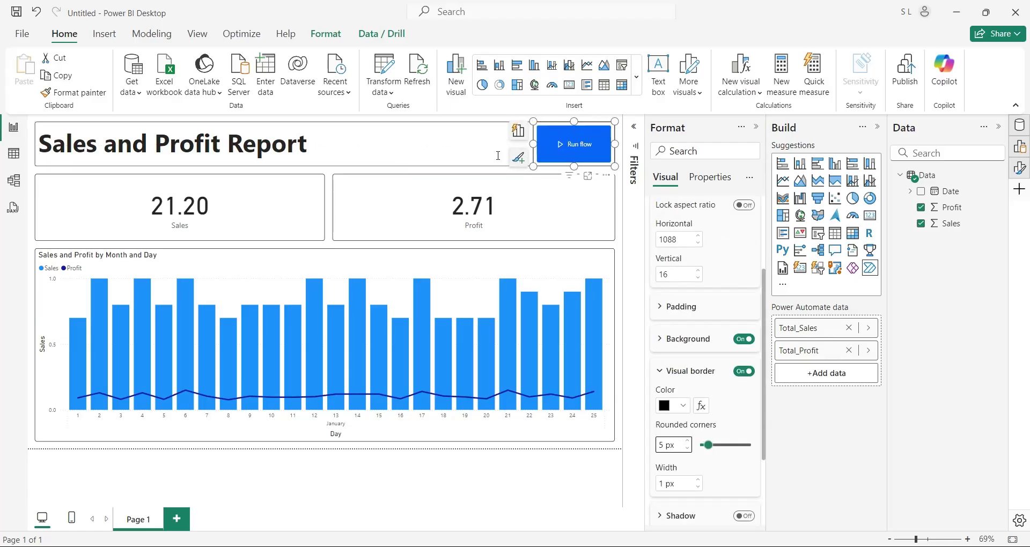
{"action": "left_click", "coordinate": [580, 153], "text": "ctrl"}
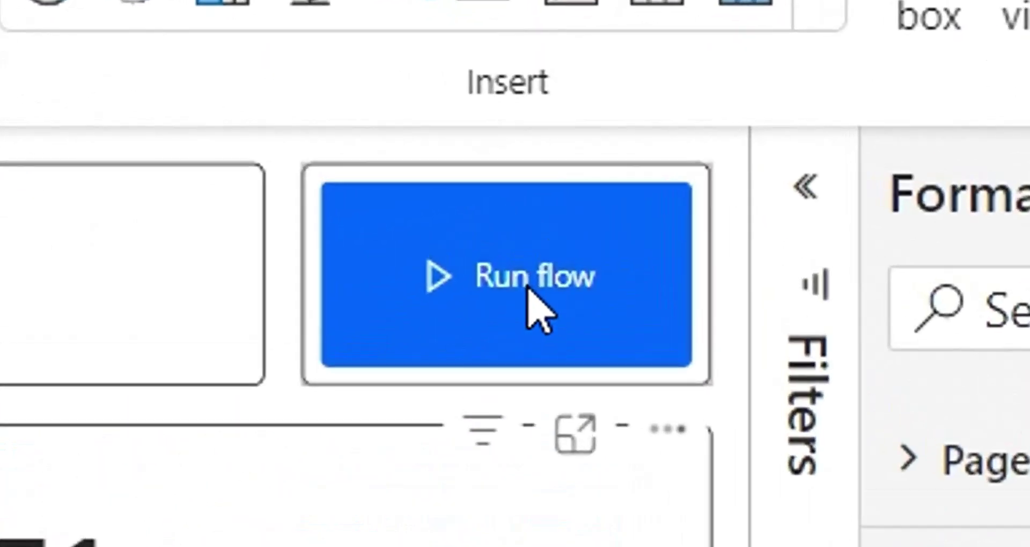
Ctrl+click the Run flow button to send the Sales and Profit Report email
{"action": "left_click", "coordinate": [567, 176], "text": "ctrl"}
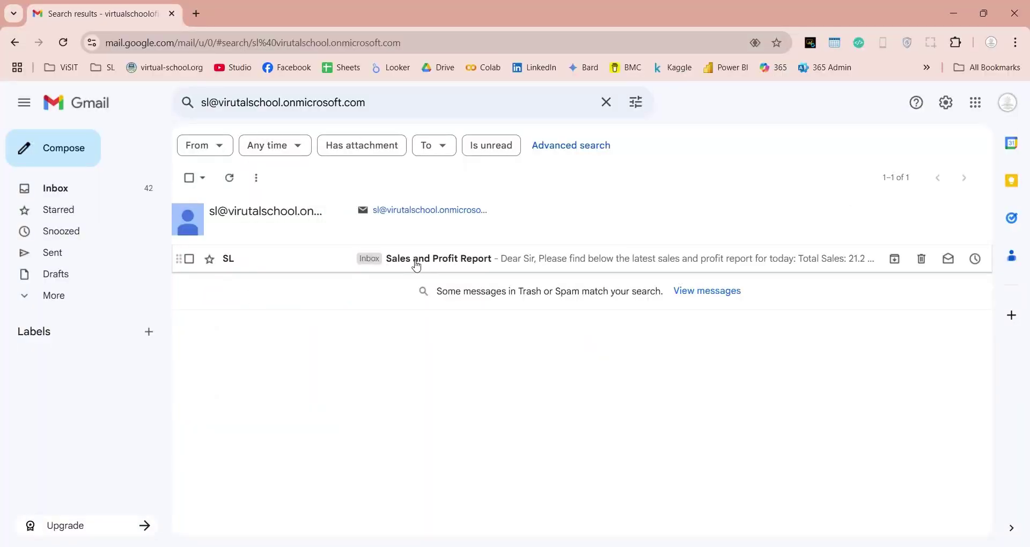
Open the report email, check Total Sales 21.2 and the unrounded Total Profit, then return to Power BI
{"action": "left_click", "coordinate": [416, 265]}
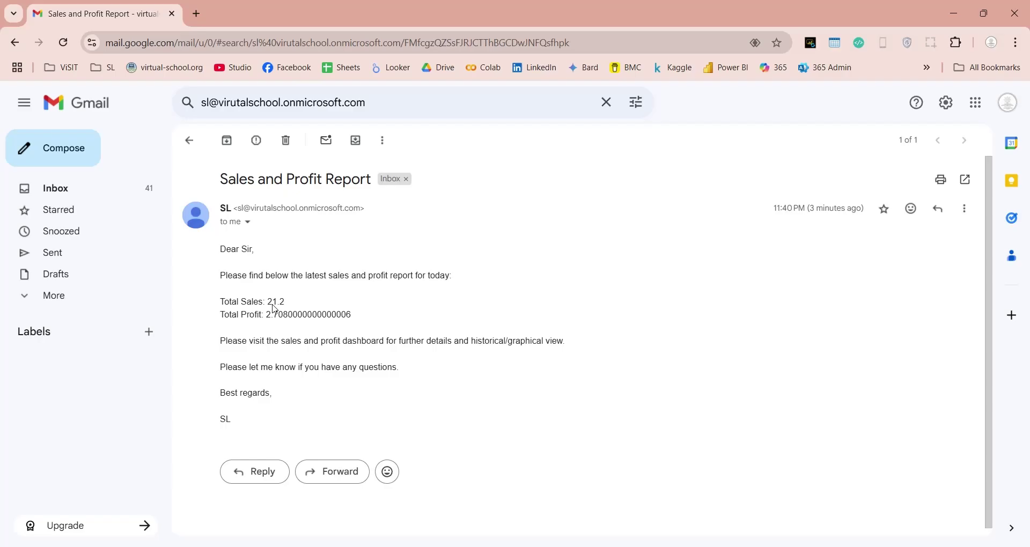
{"action": "left_click_drag", "start_coordinate": [222, 301], "coordinate": [313, 309]}
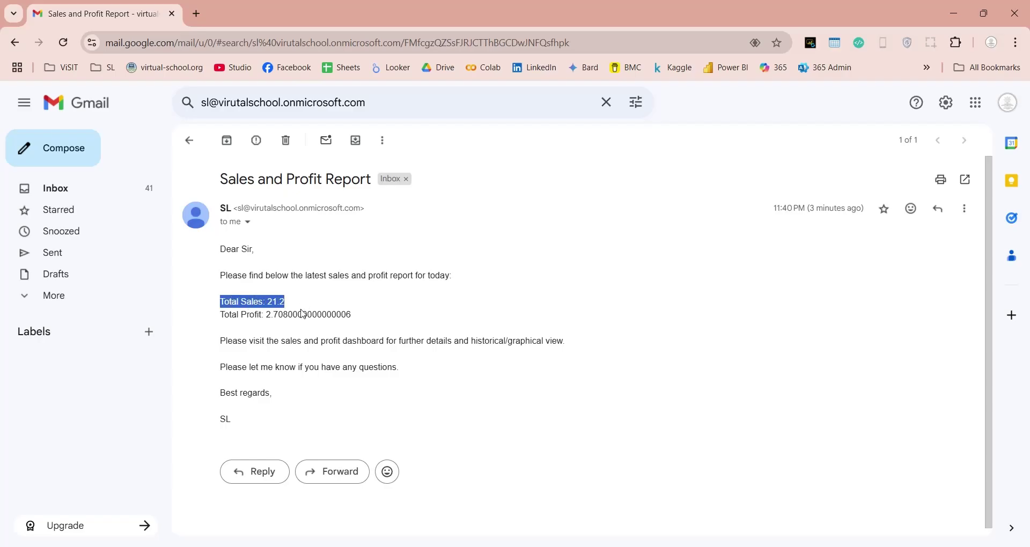
{"action": "left_click_drag", "start_coordinate": [220, 316], "coordinate": [370, 317]}
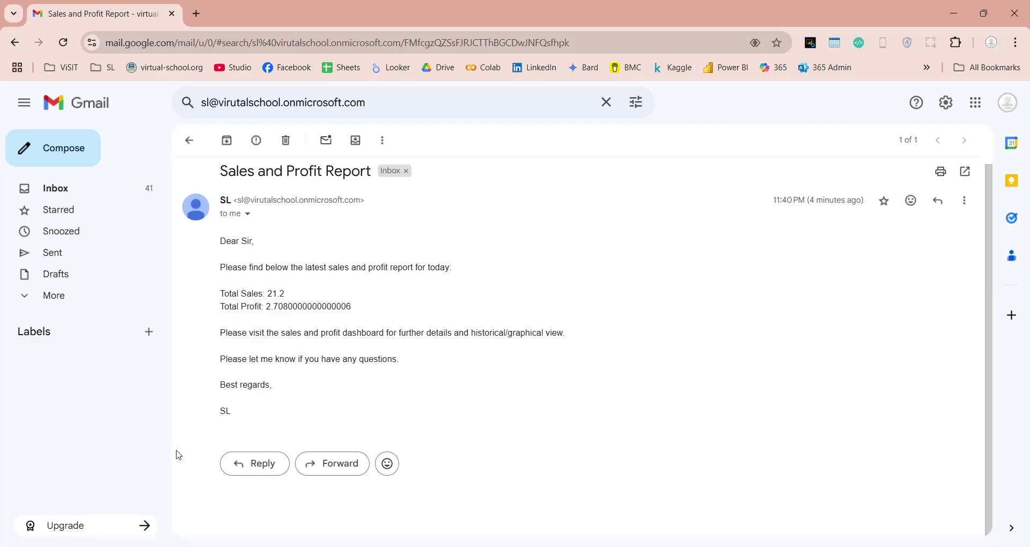
{"action": "key", "text": "alt+Tab"}
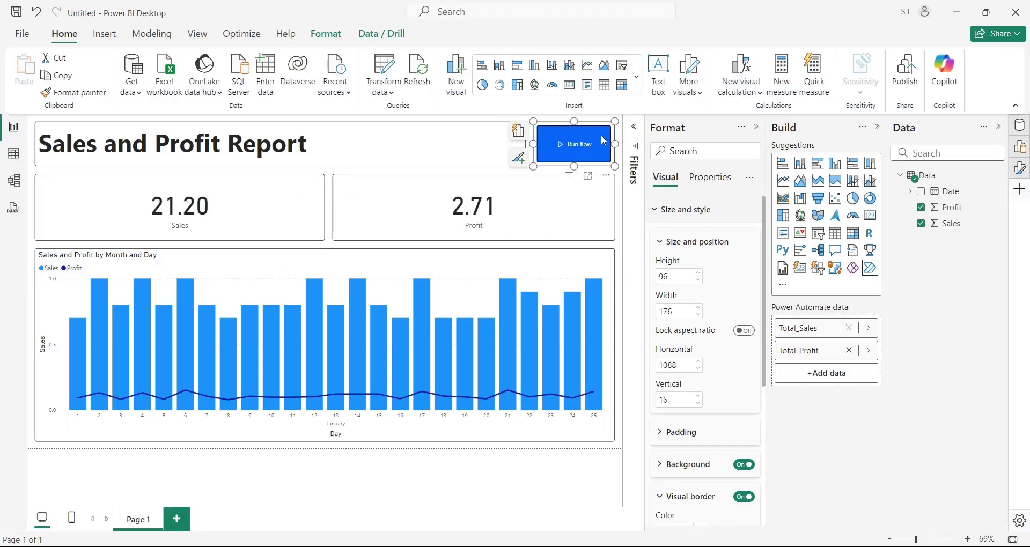
Reopen the Run flow button's existing email flow in the Power Automate editor
{"action": "left_click", "coordinate": [624, 164]}
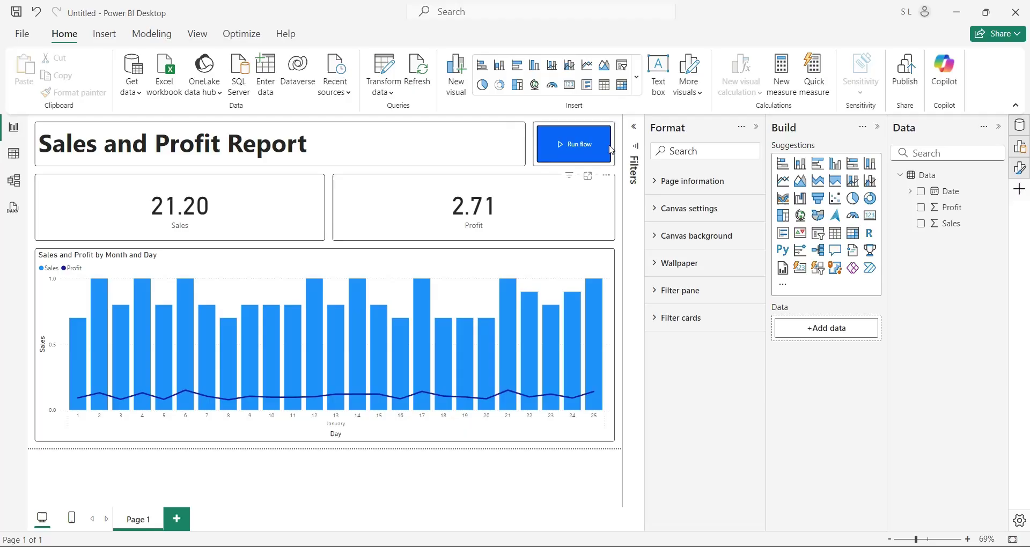
{"action": "left_click", "coordinate": [612, 150]}
{"action": "left_click", "coordinate": [606, 175]}
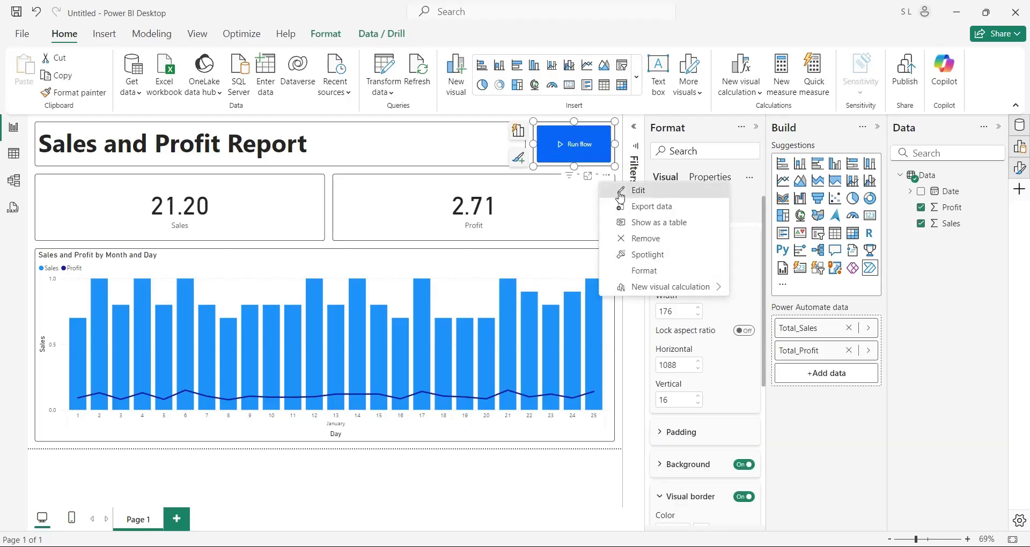
{"action": "left_click", "coordinate": [621, 192]}
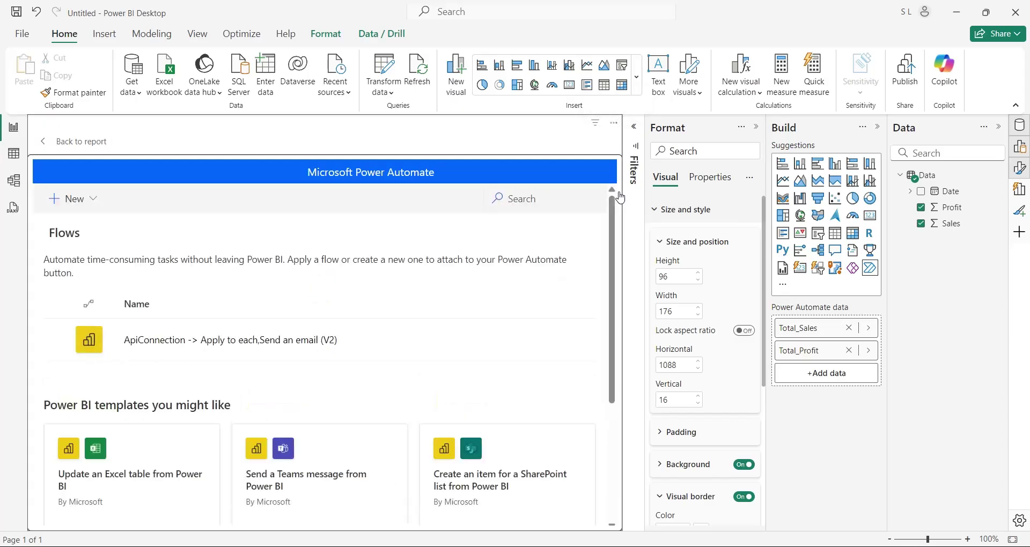
{"action": "left_click", "coordinate": [282, 333]}
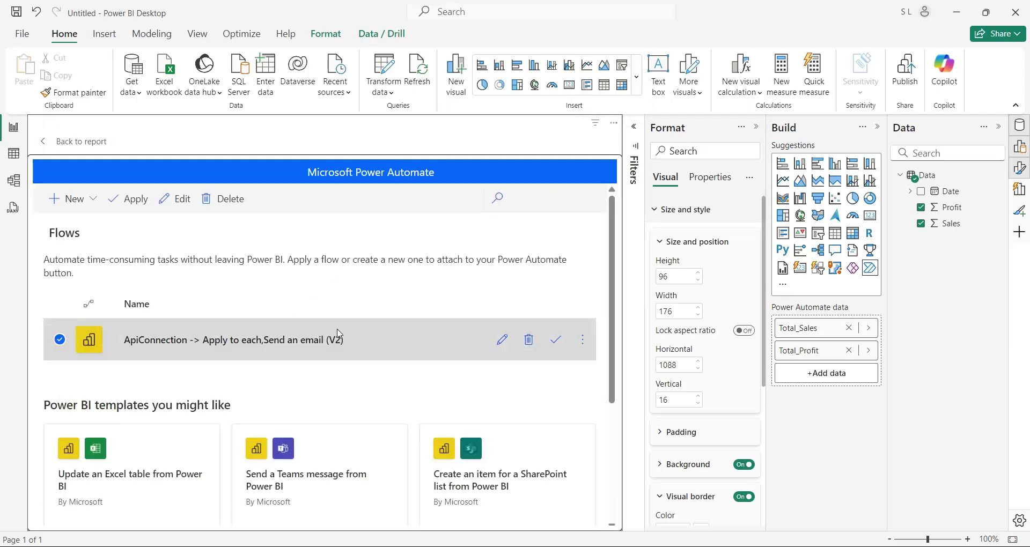
{"action": "left_click", "coordinate": [502, 341]}
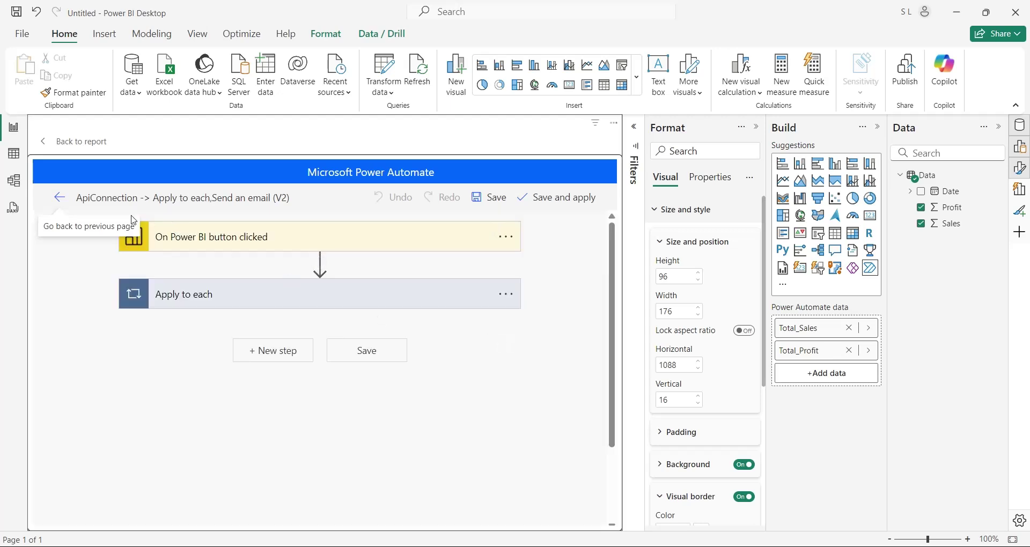
Check the flow details page's 28-day run history for the Succeeded run
{"action": "left_click", "coordinate": [60, 200]}
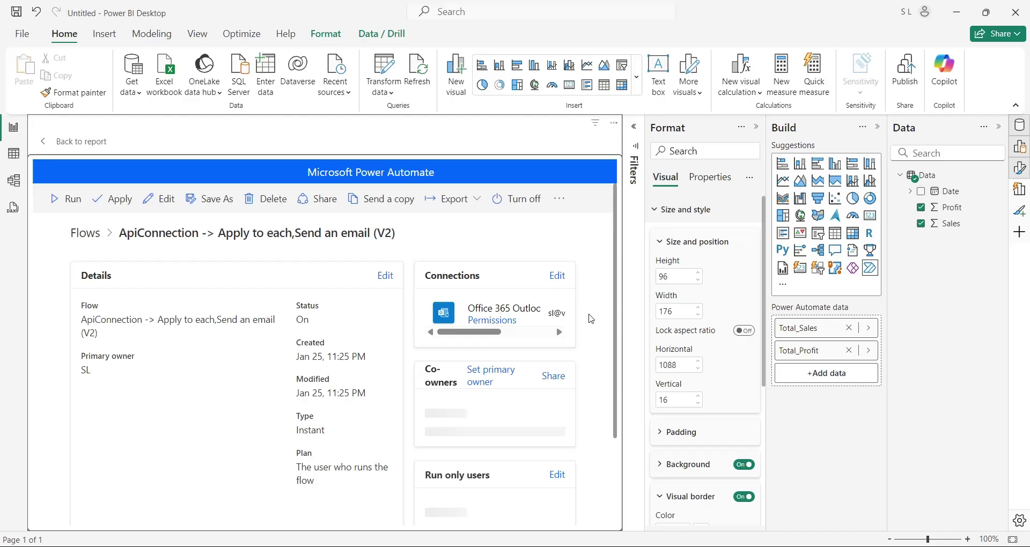
{"action": "scroll", "coordinate": [591, 319], "scroll_direction": "down", "scroll_amount": 2}
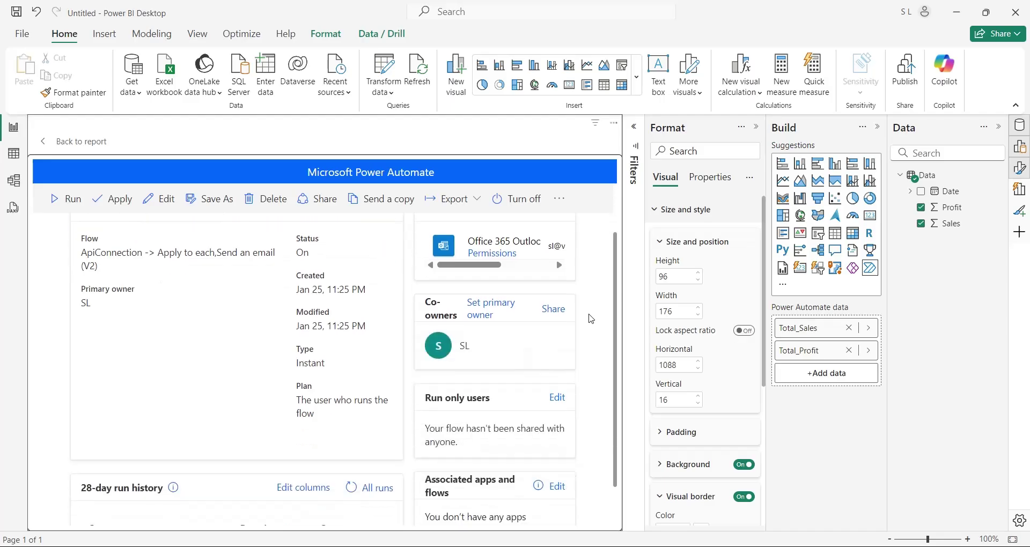
{"action": "scroll", "coordinate": [590, 318], "scroll_direction": "down", "scroll_amount": 2}
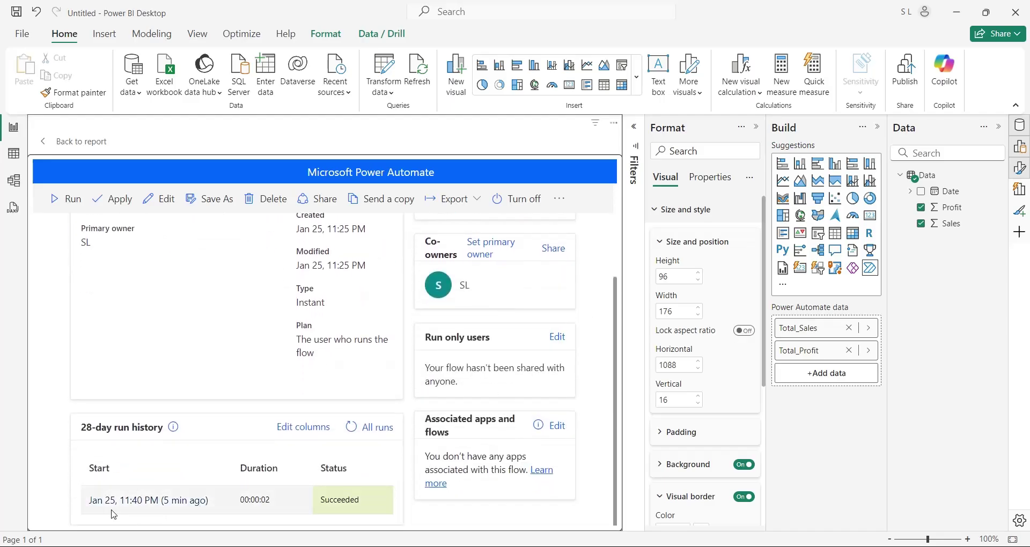
{"action": "left_click_drag", "start_coordinate": [83, 504], "coordinate": [400, 506]}
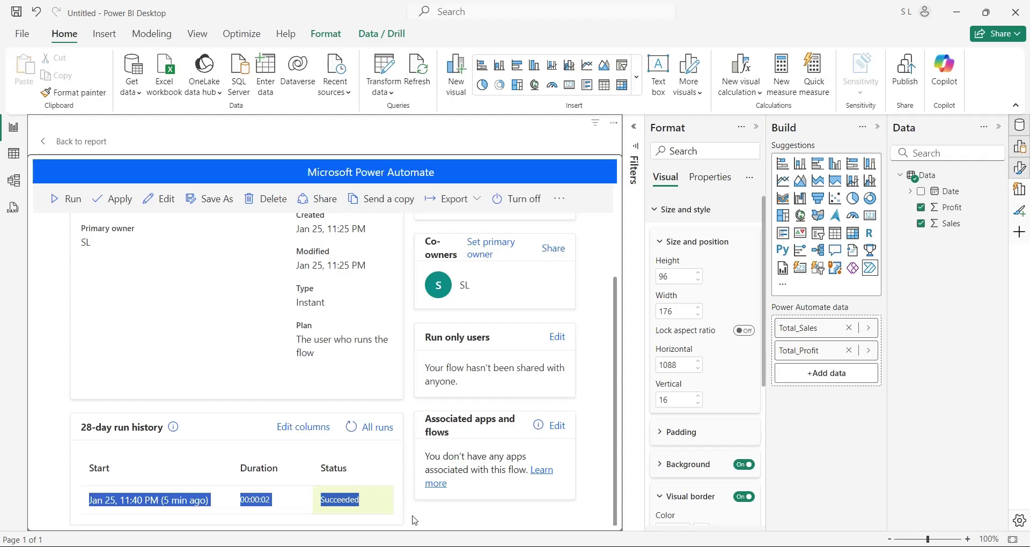
{"action": "left_click", "coordinate": [414, 520]}
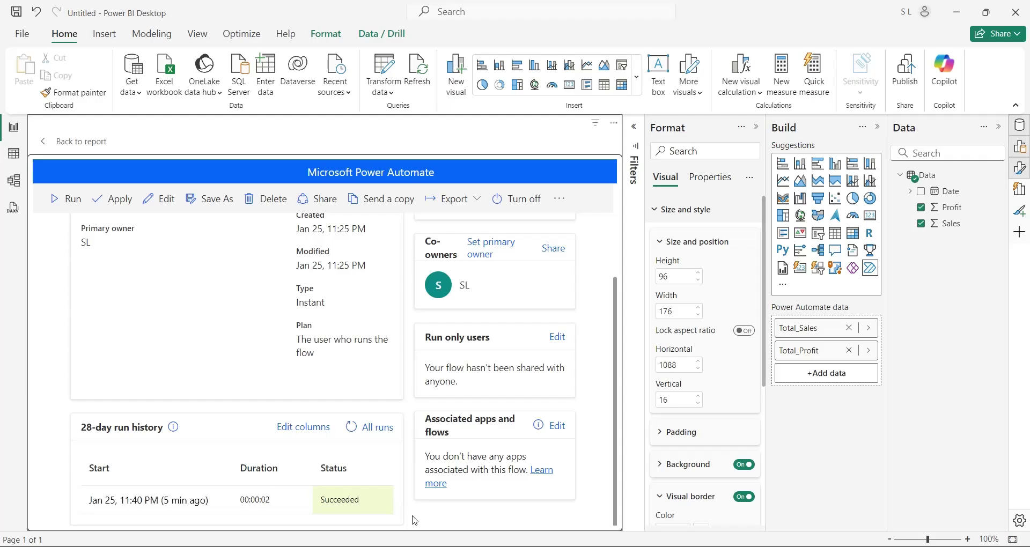
Add Date to the button's Power Automate data as plain Date summarized as Latest
{"action": "left_click", "coordinate": [57, 145]}
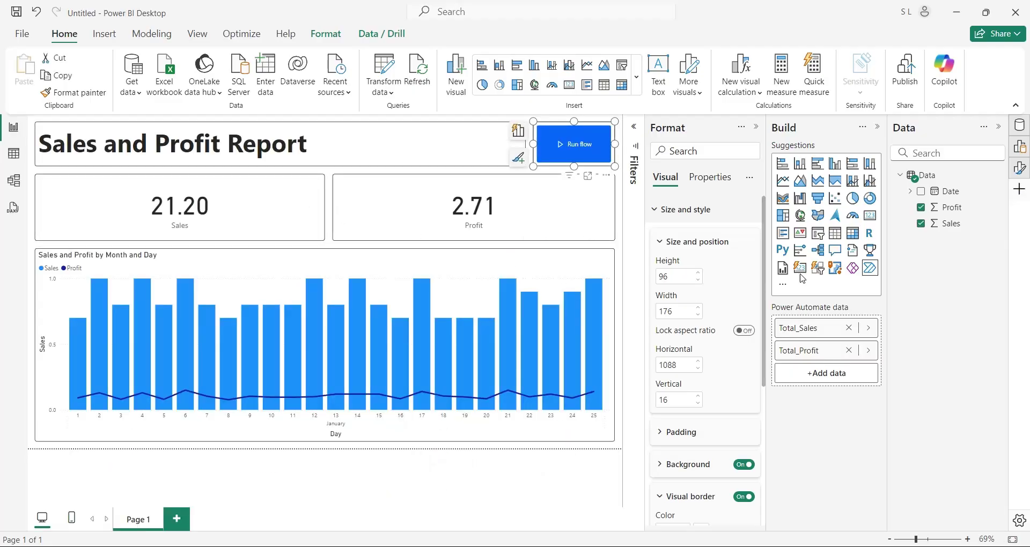
{"action": "left_click_drag", "start_coordinate": [948, 200], "coordinate": [815, 374]}
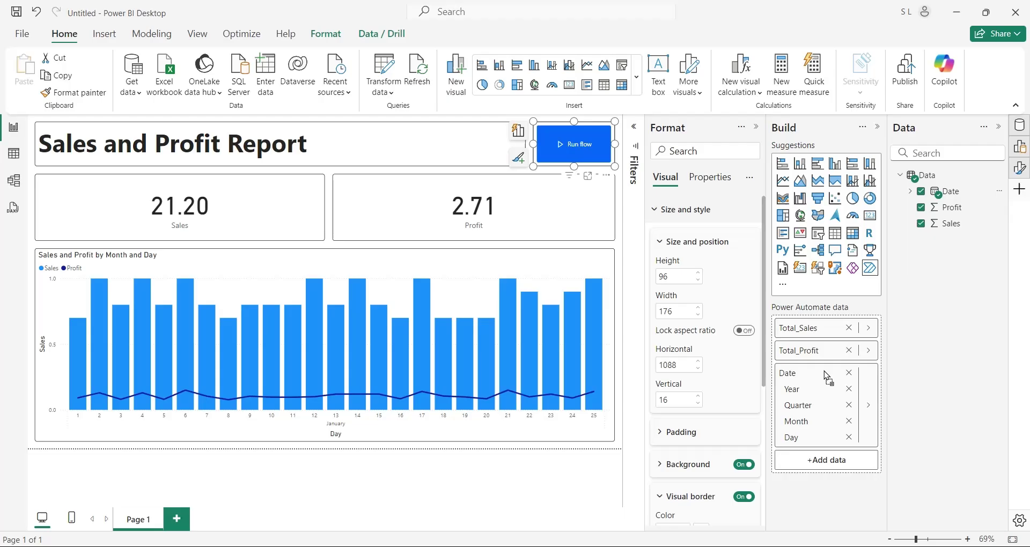
{"action": "left_click", "coordinate": [867, 406]}
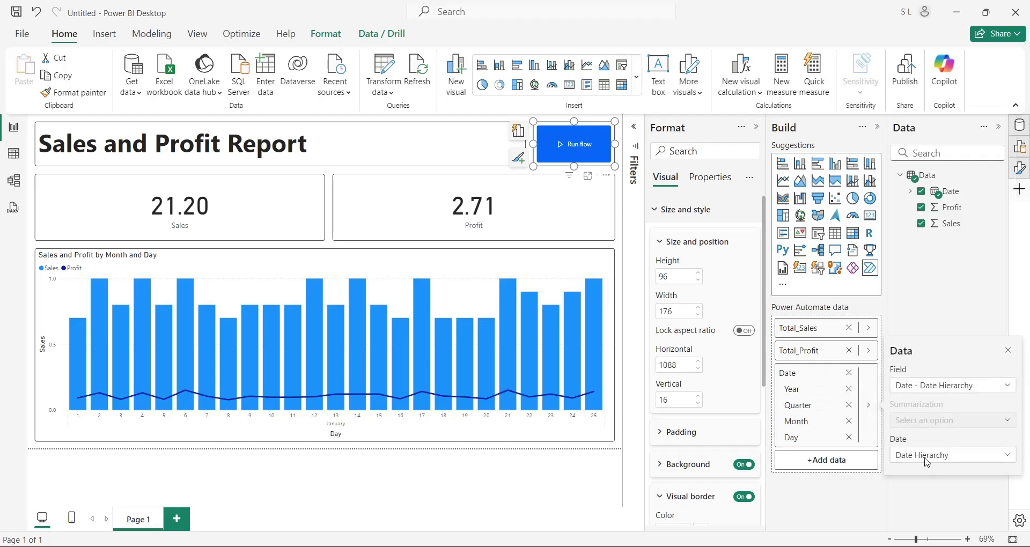
{"action": "left_click", "coordinate": [944, 455]}
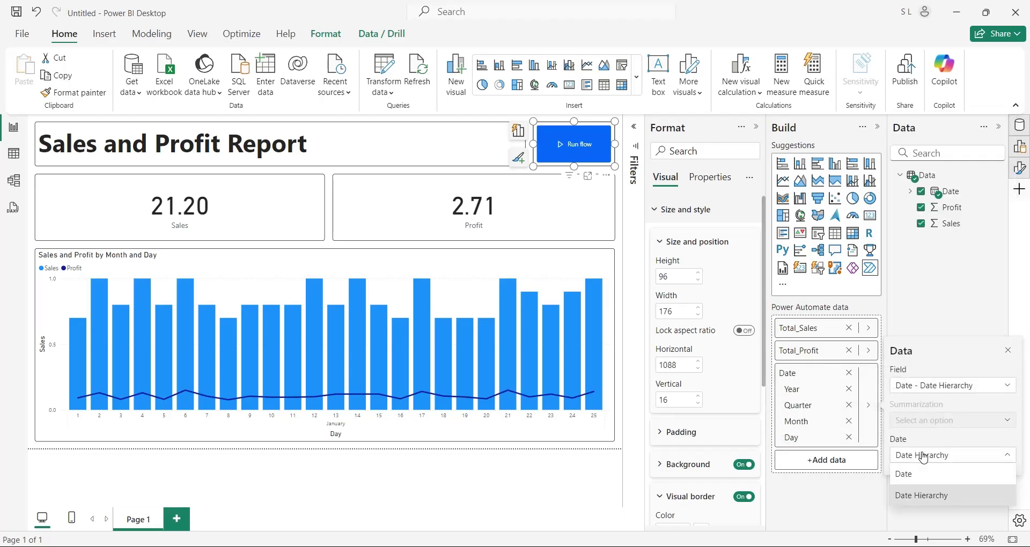
{"action": "left_click", "coordinate": [906, 475]}
{"action": "left_click", "coordinate": [868, 375]}
{"action": "left_click", "coordinate": [919, 398]}
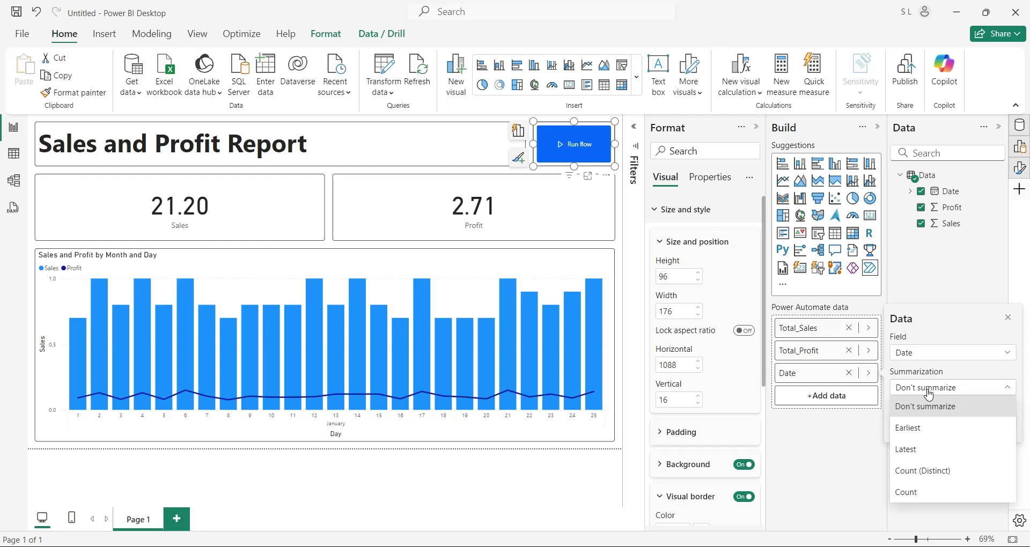
{"action": "left_click", "coordinate": [905, 451]}
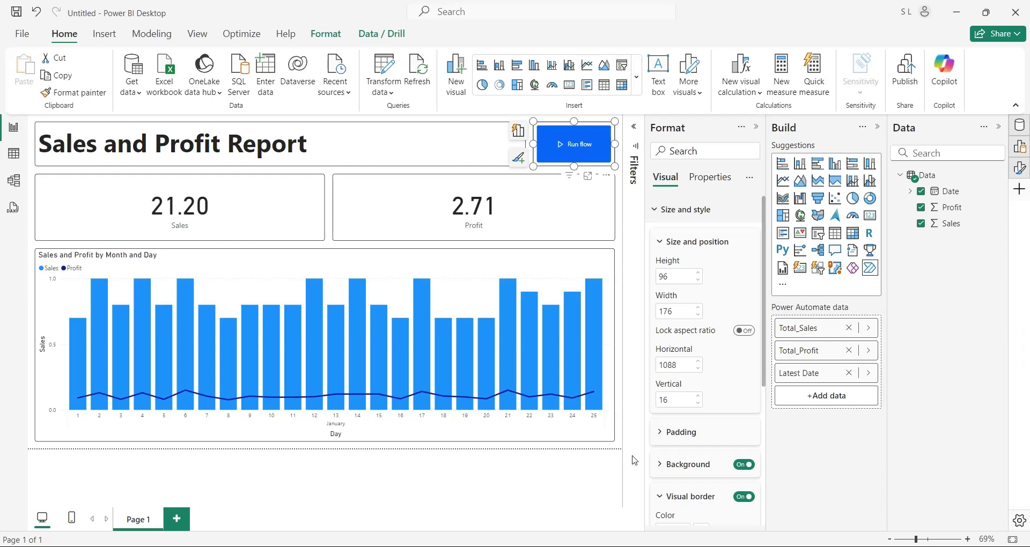
Open the email flow for editing and expand its Apply to each and Send an email steps
{"action": "left_click", "coordinate": [606, 176]}
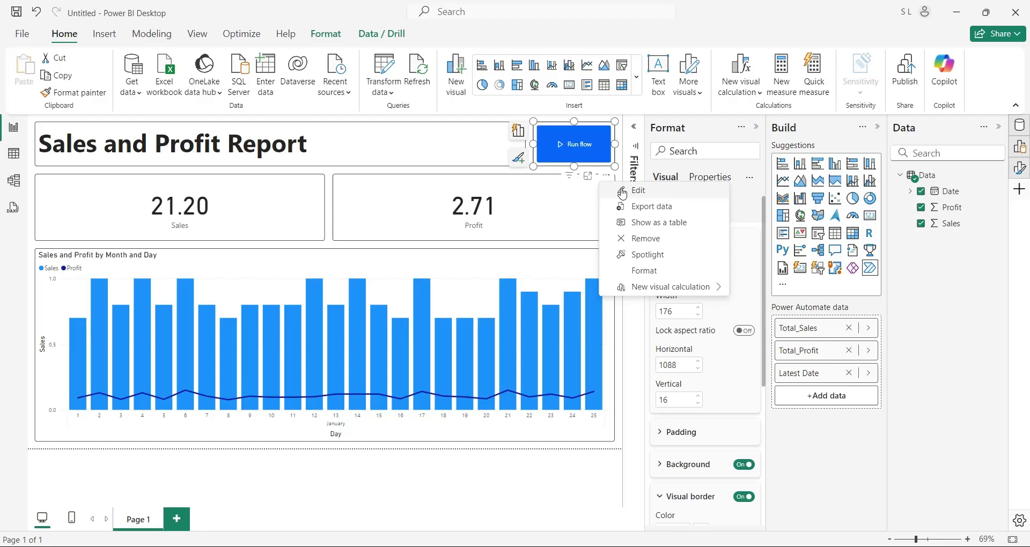
{"action": "left_click", "coordinate": [622, 190]}
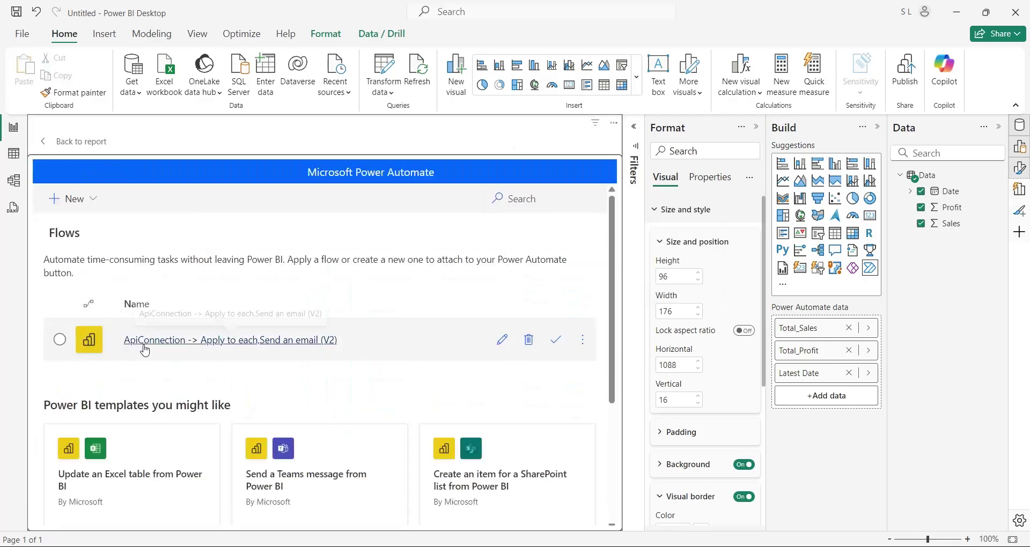
{"action": "left_click", "coordinate": [59, 339]}
{"action": "left_click", "coordinate": [502, 341]}
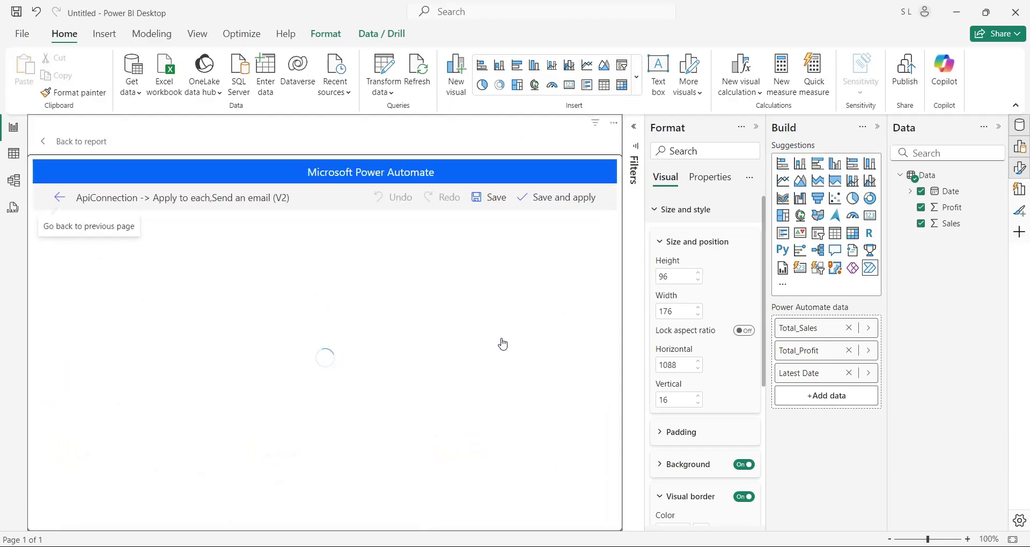
{"action": "left_click", "coordinate": [204, 300]}
{"action": "left_click", "coordinate": [220, 382]}
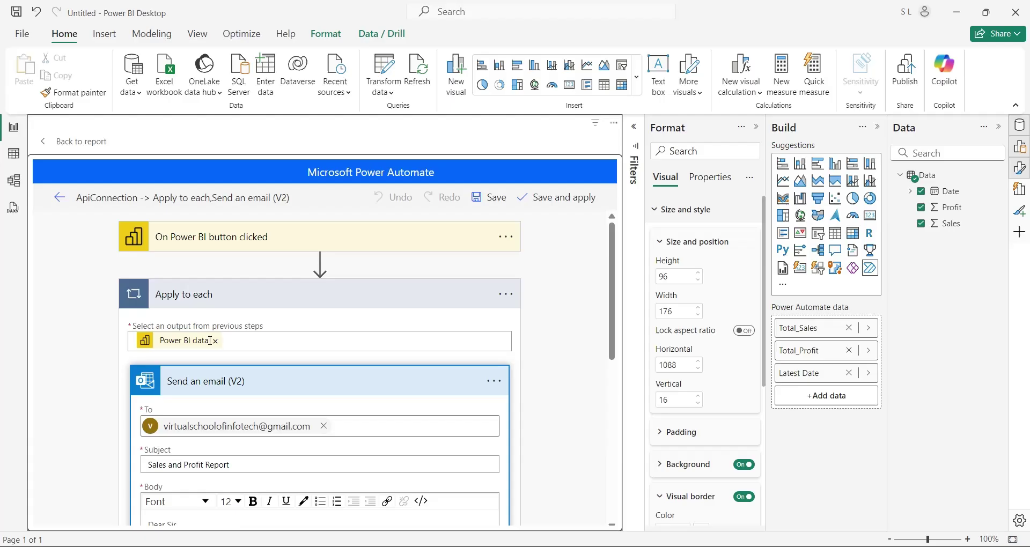
Append 'as on' and the Latest Date Power BI value to the subject, then save and apply
{"action": "left_click", "coordinate": [270, 463]}
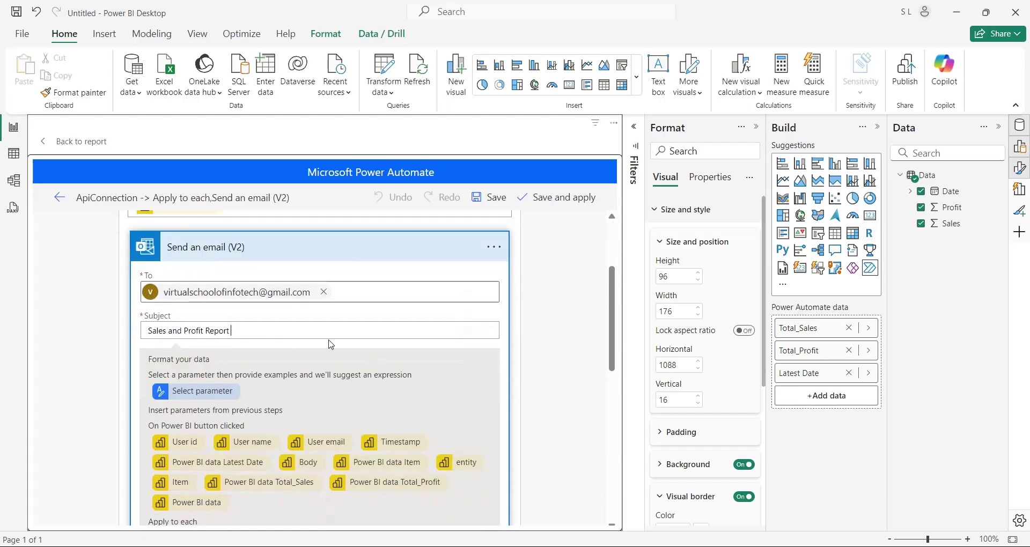
{"action": "type", "text": "as on"}
{"action": "scroll", "coordinate": [351, 376], "scroll_direction": "down", "scroll_amount": 1}
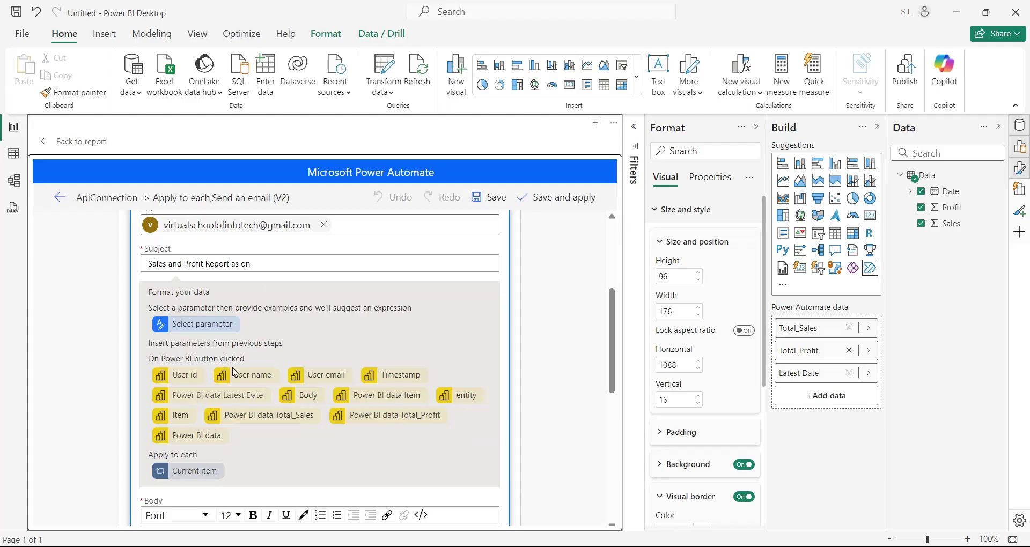
{"action": "left_click", "coordinate": [214, 396]}
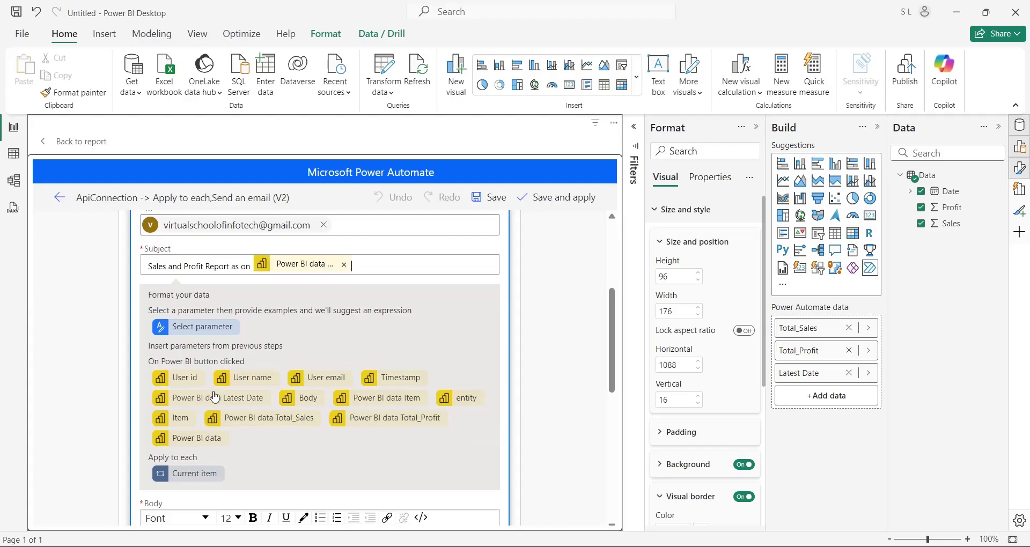
{"action": "left_click", "coordinate": [554, 202]}
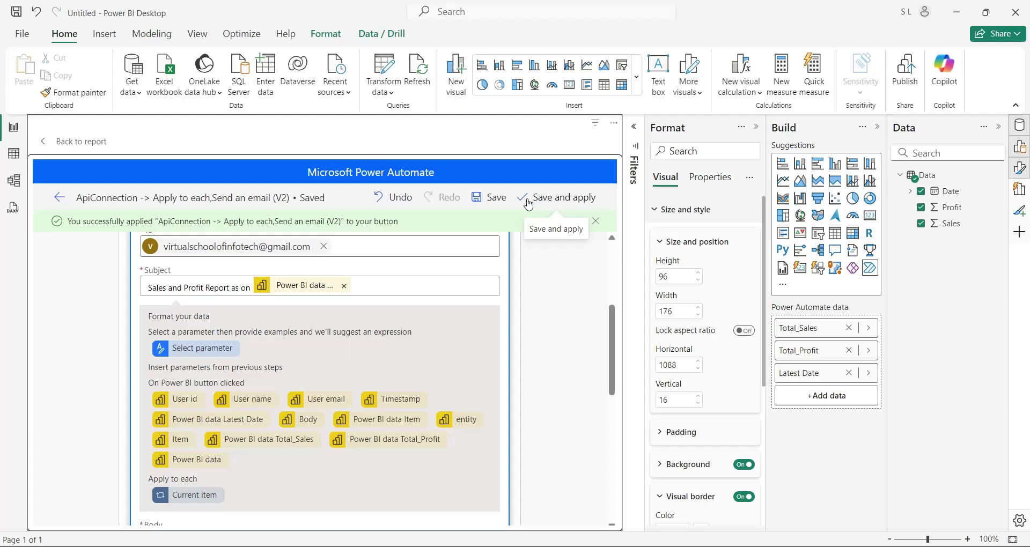
{"action": "left_click", "coordinate": [59, 198]}
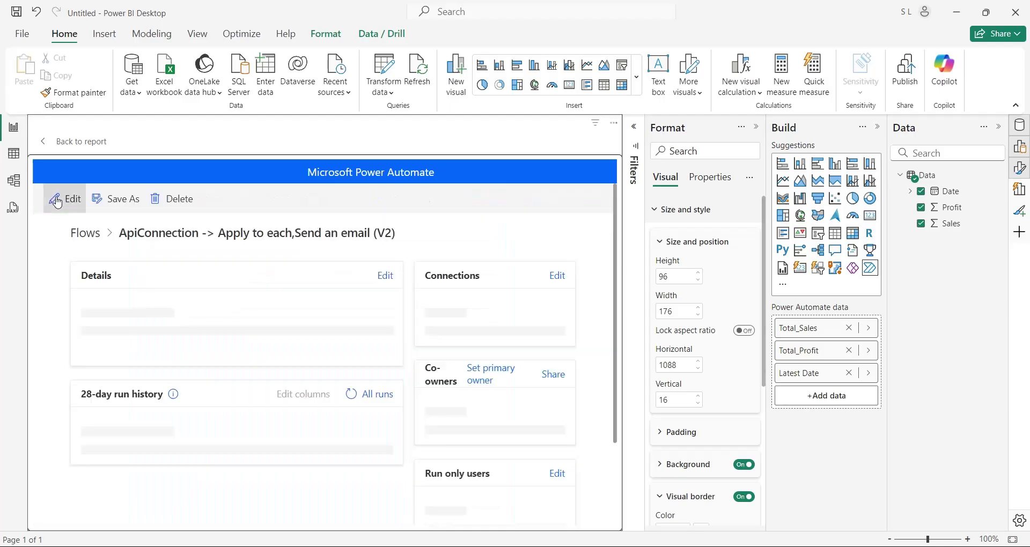
Return to the report page and trigger the updated flow with the Run flow button
{"action": "left_click", "coordinate": [44, 141]}
{"action": "left_click", "coordinate": [514, 476]}
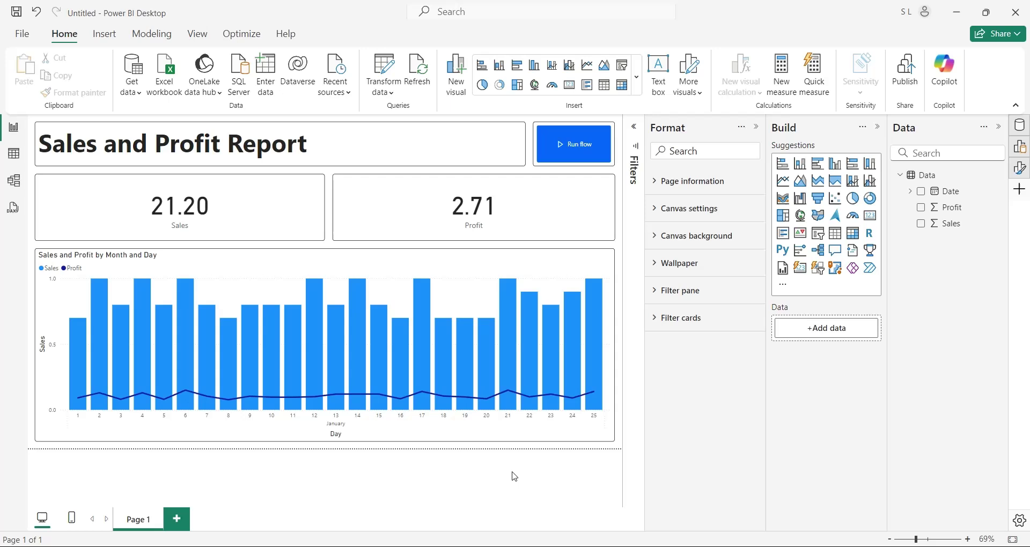
{"action": "left_click", "coordinate": [565, 144], "text": "ctrl"}
{"action": "left_click", "coordinate": [570, 149]}
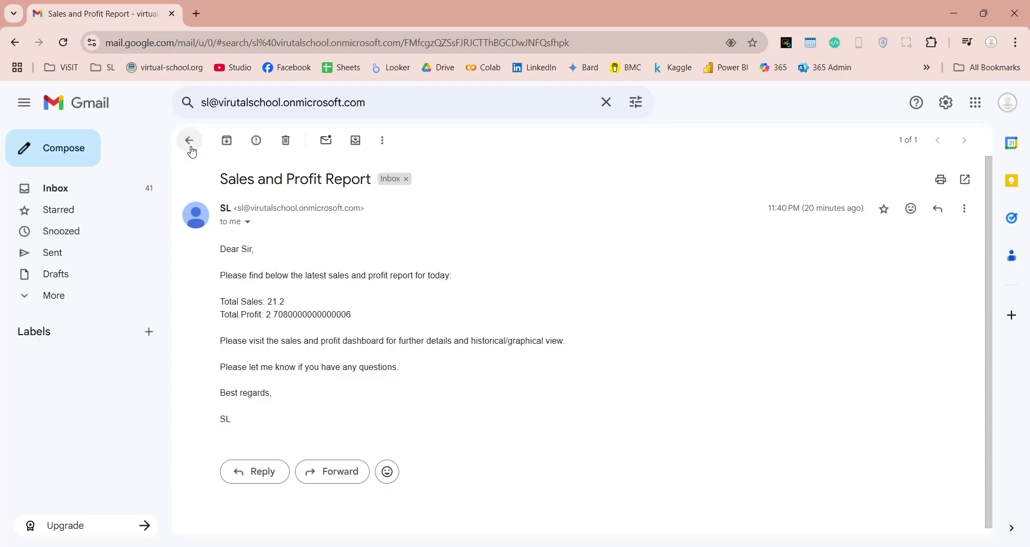
Rerun the Gmail search and open the newest Sales and Profit Report email
{"action": "left_click", "coordinate": [189, 141]}
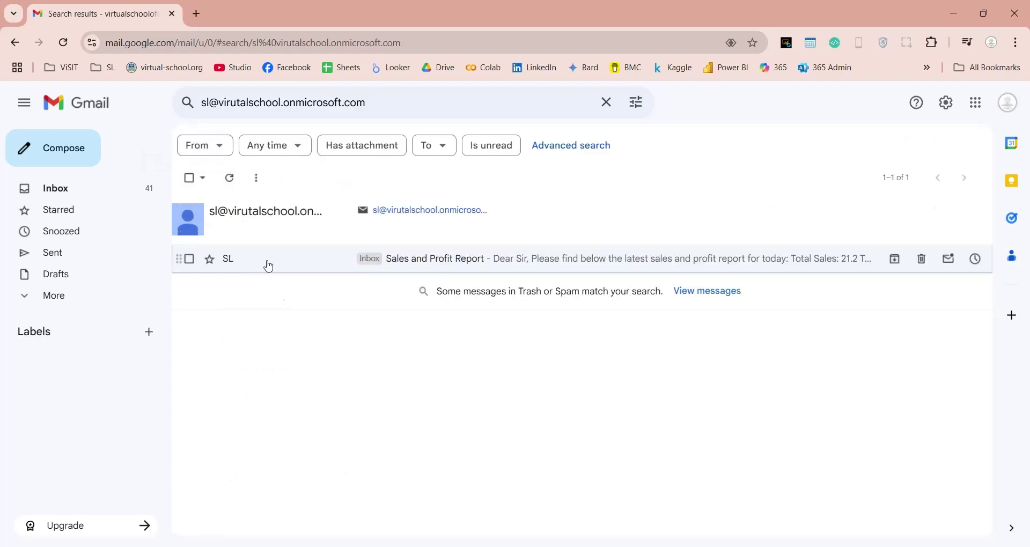
{"action": "left_click", "coordinate": [371, 104]}
{"action": "key", "text": "Return"}
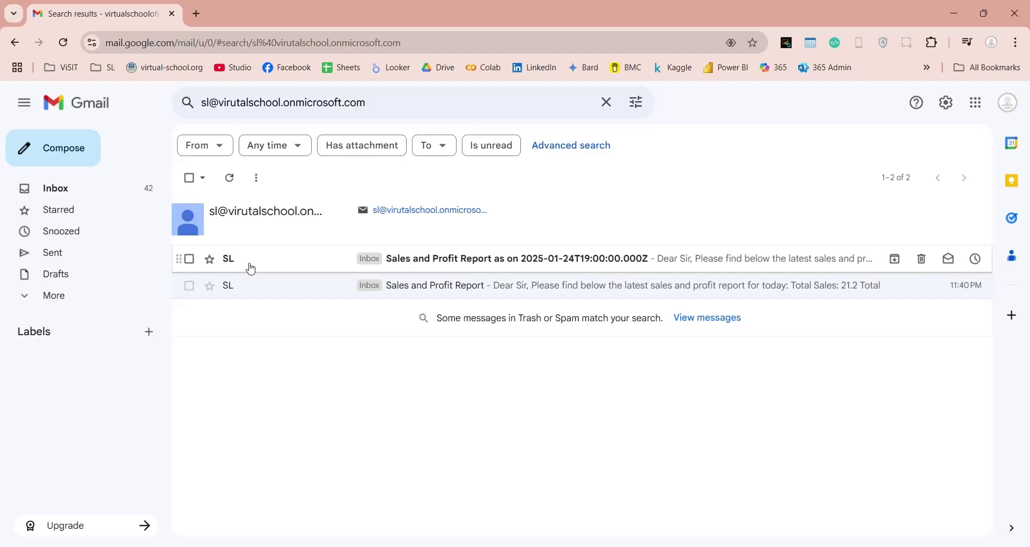
{"action": "left_click", "coordinate": [528, 269]}
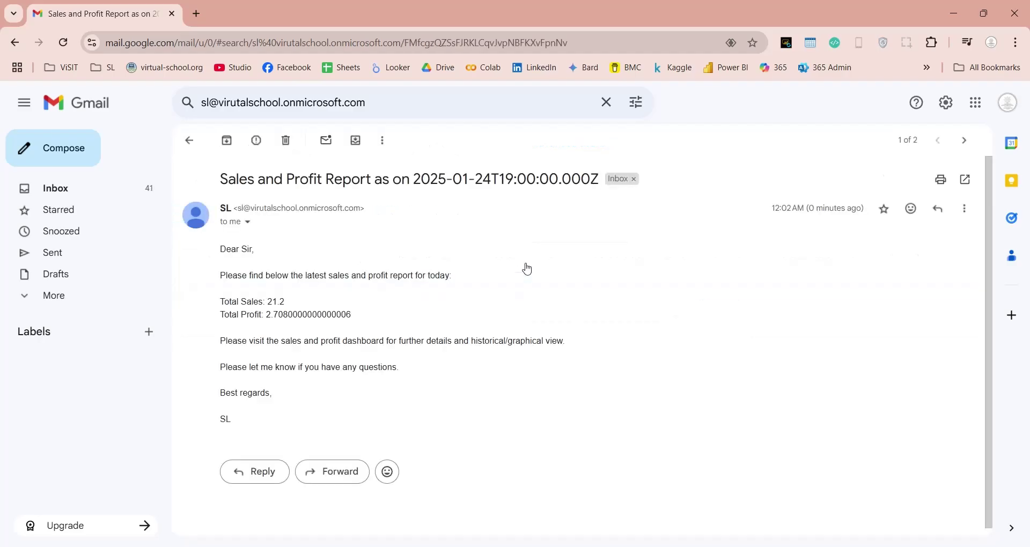
Inspect the subject's raw date 2025-01-24T19:00:00.000Z, then return to Power BI Desktop
{"action": "left_click_drag", "start_coordinate": [221, 183], "coordinate": [599, 179]}
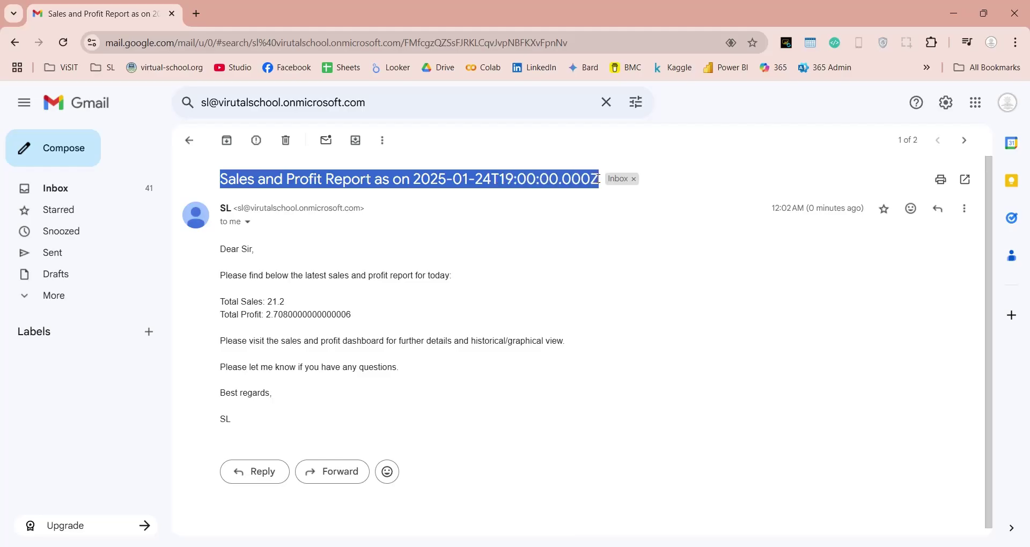
{"action": "left_click", "coordinate": [548, 259]}
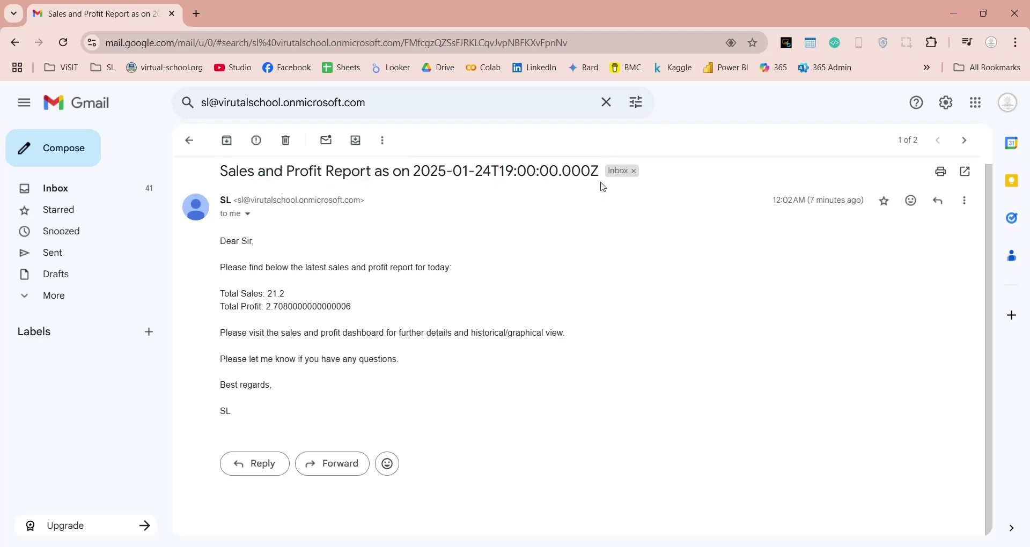
{"action": "left_click_drag", "start_coordinate": [600, 172], "coordinate": [413, 173]}
{"action": "key", "text": "ctrl+c"}
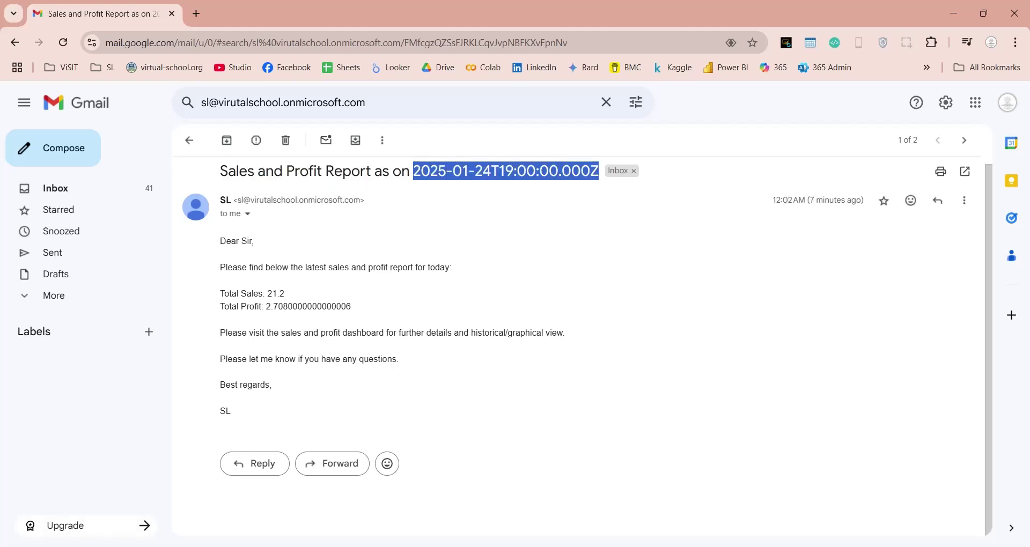
{"action": "left_click", "coordinate": [107, 505]}
Edit the button's email flow again, expanding Apply to each and Send an email
{"action": "left_click", "coordinate": [608, 177]}
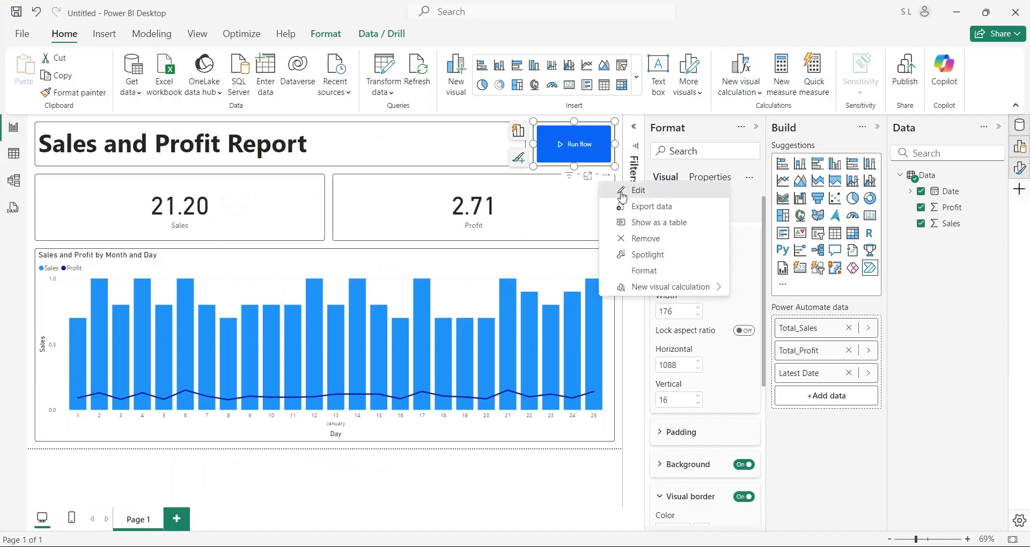
{"action": "left_click", "coordinate": [622, 194]}
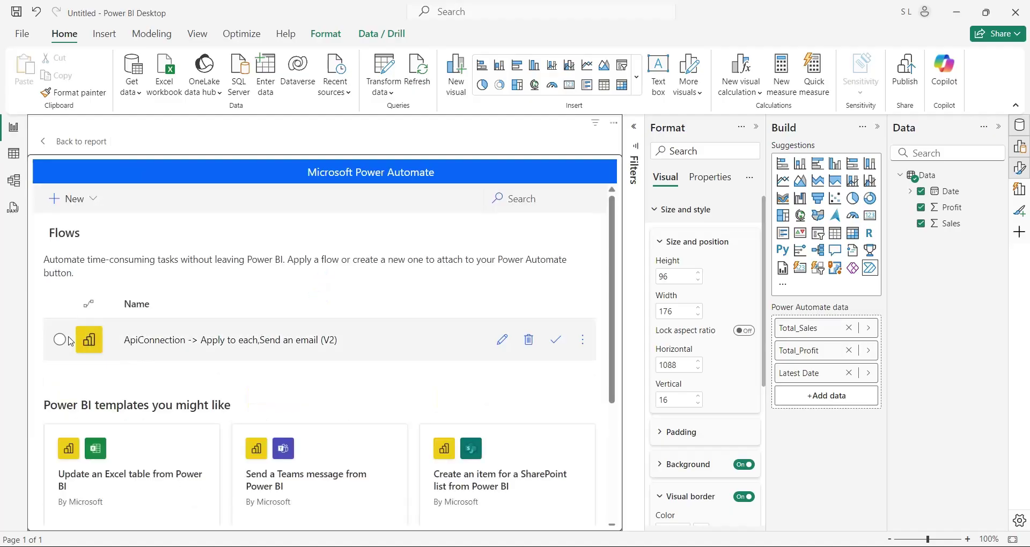
{"action": "left_click", "coordinate": [441, 338]}
{"action": "left_click", "coordinate": [497, 339]}
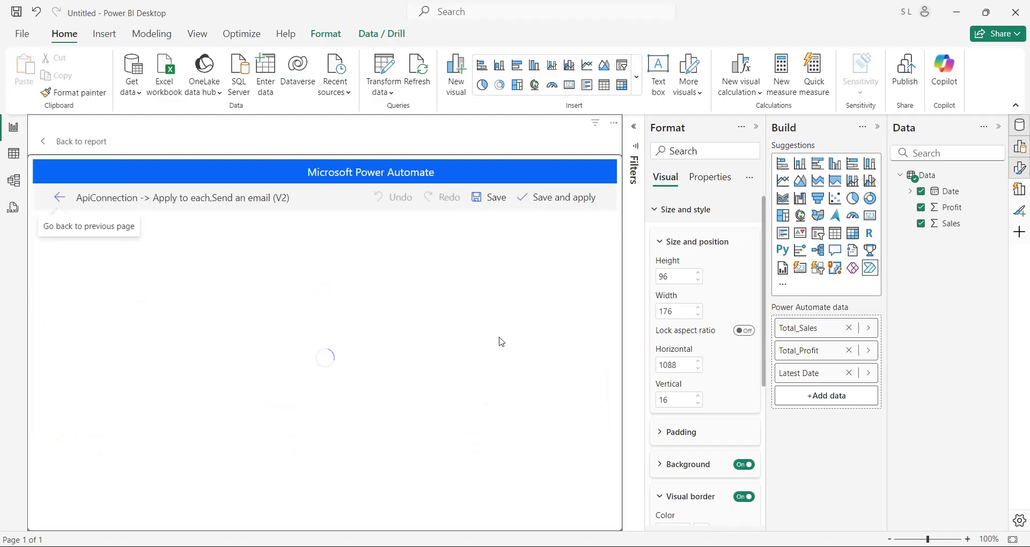
{"action": "left_click", "coordinate": [408, 294]}
{"action": "left_click", "coordinate": [276, 389]}
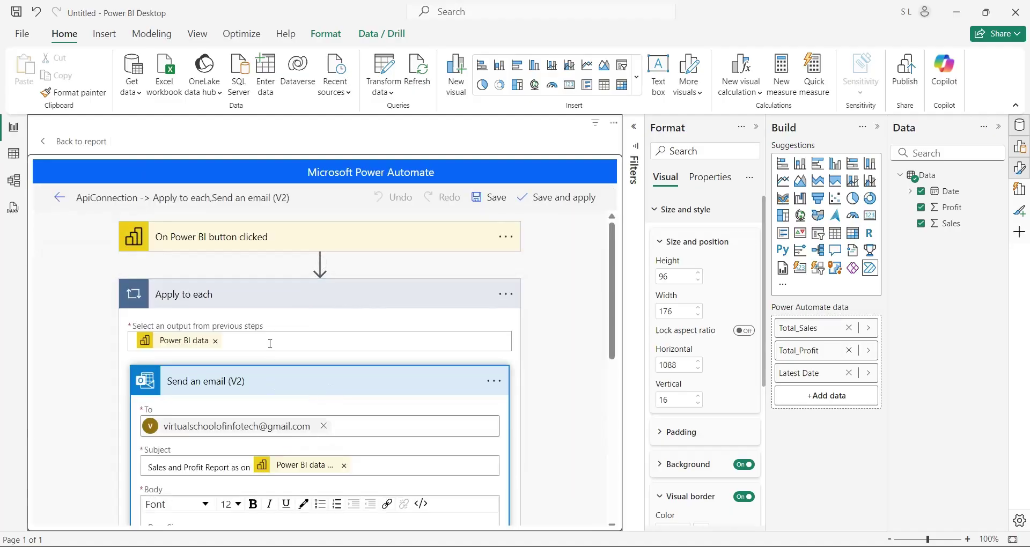
Place the cursor in the email Subject to reach the Format data by examples option
{"action": "left_click", "coordinate": [234, 344]}
{"action": "scroll", "coordinate": [555, 343], "scroll_direction": "down", "scroll_amount": 5}
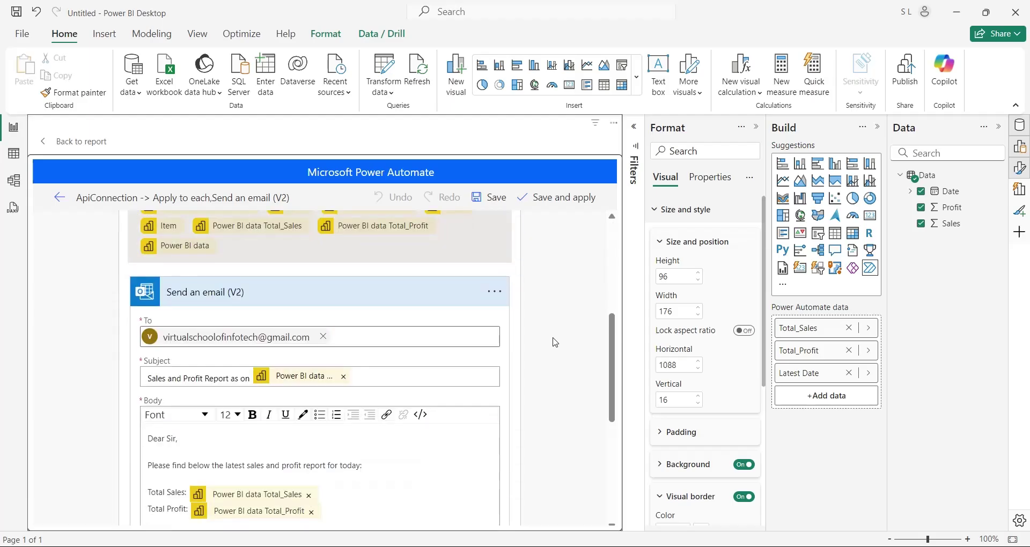
{"action": "left_click", "coordinate": [369, 380]}
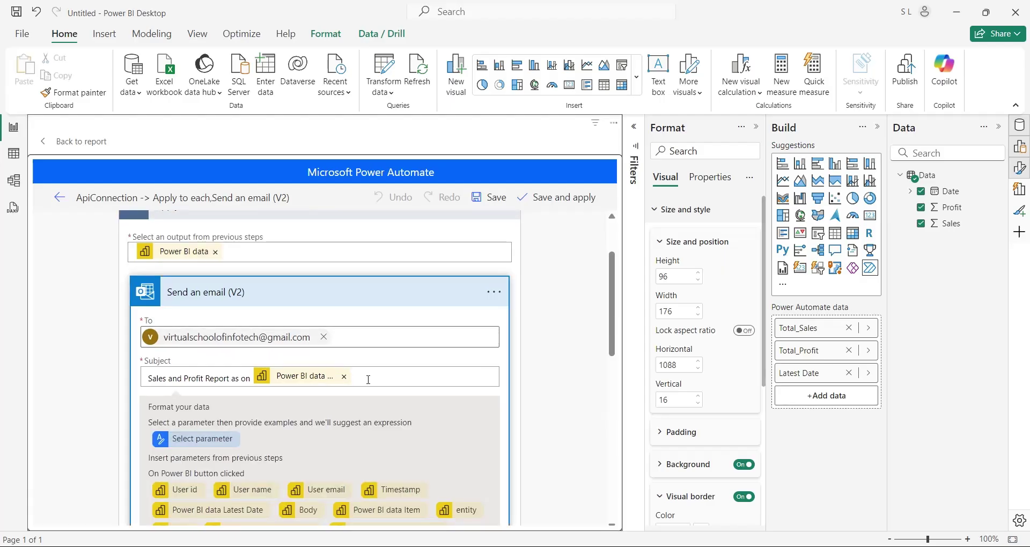
{"action": "scroll", "coordinate": [368, 380], "scroll_direction": "down", "scroll_amount": 3}
Format Latest Date by example, entering the desired output 24-Jan-2024 19:00:00
{"action": "left_click", "coordinate": [202, 306]}
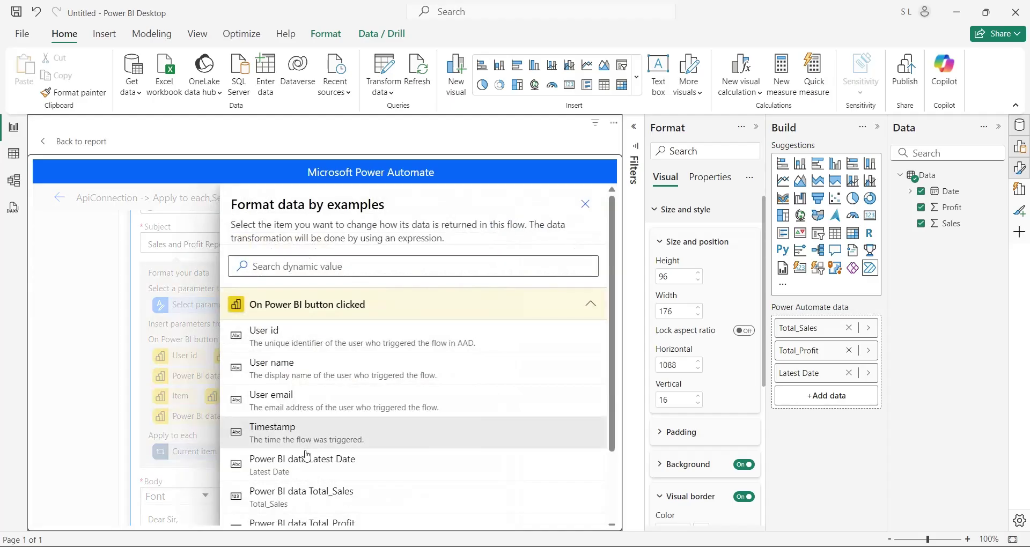
{"action": "left_click", "coordinate": [332, 469]}
{"action": "left_click", "coordinate": [348, 409]}
{"action": "key", "text": "ctrl+v"}
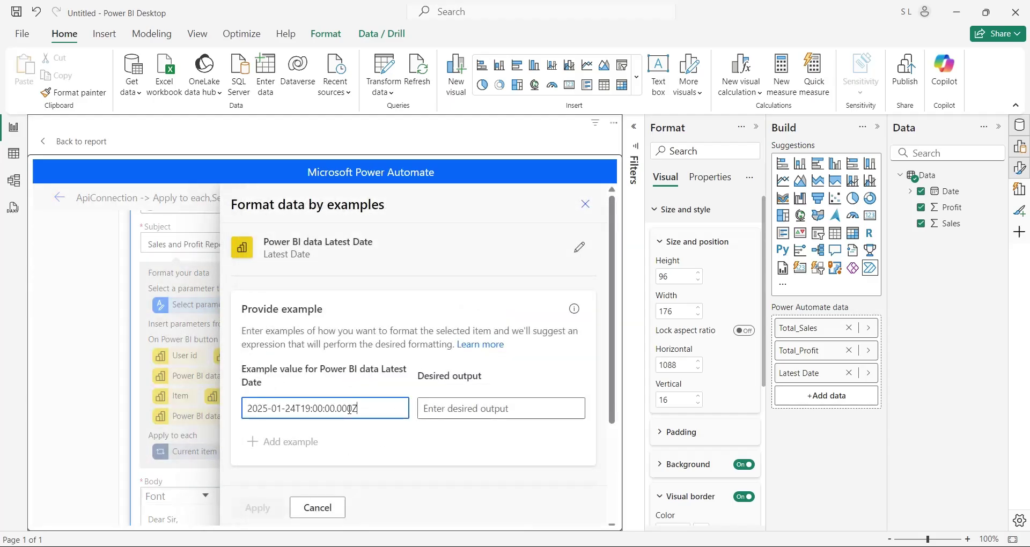
{"action": "left_click", "coordinate": [437, 411]}
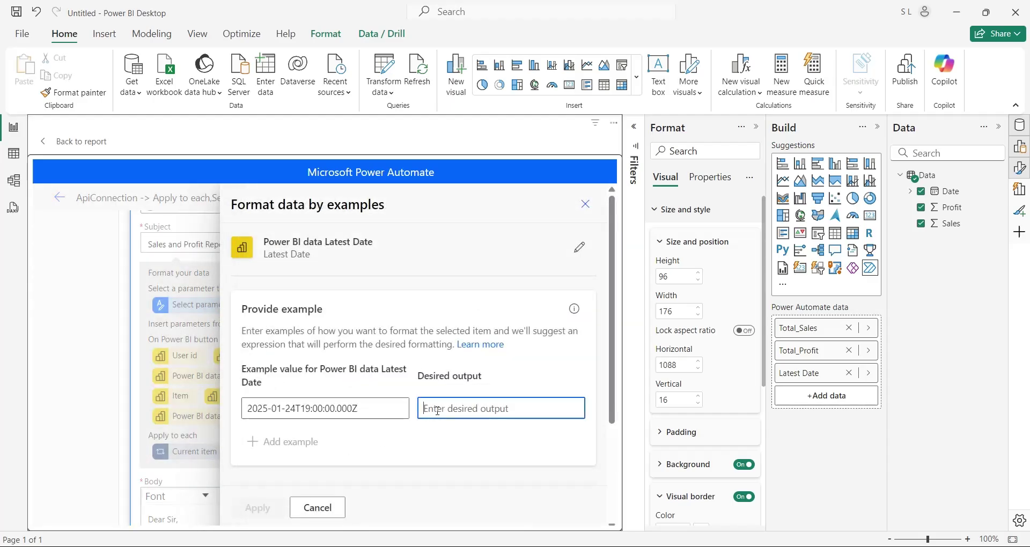
{"action": "type", "text": "24-J"}
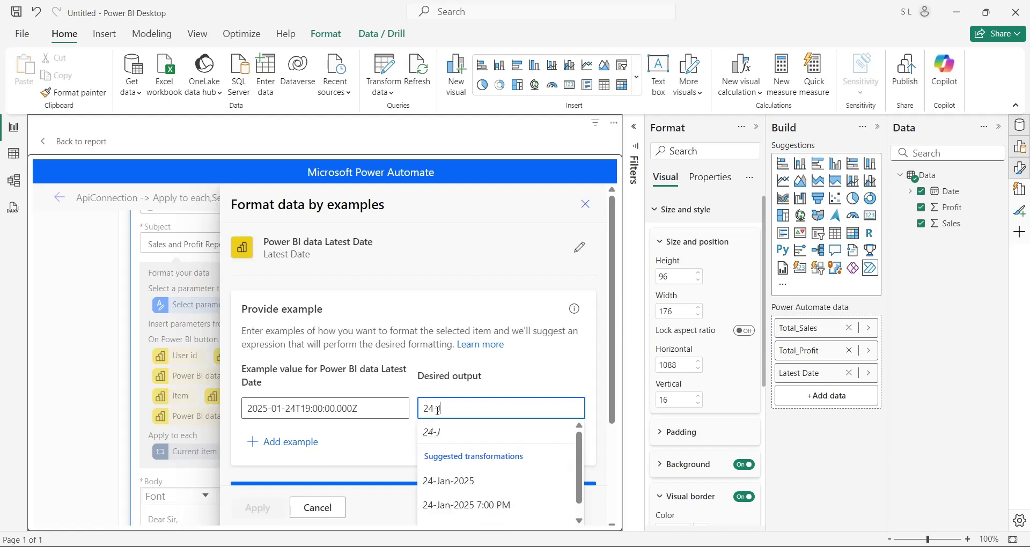
{"action": "type", "text": "an-2024"}
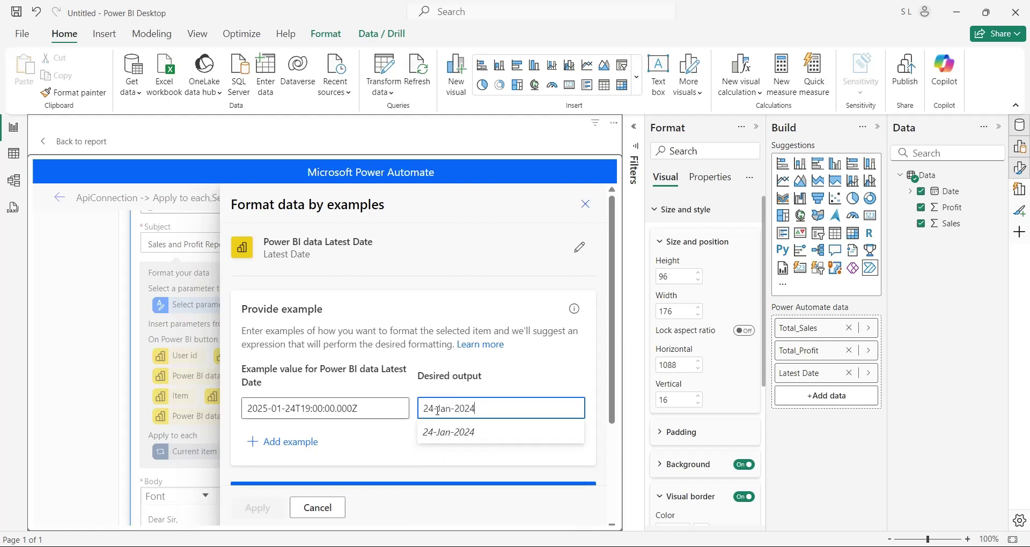
{"action": "type", "text": " 19:00:00"}
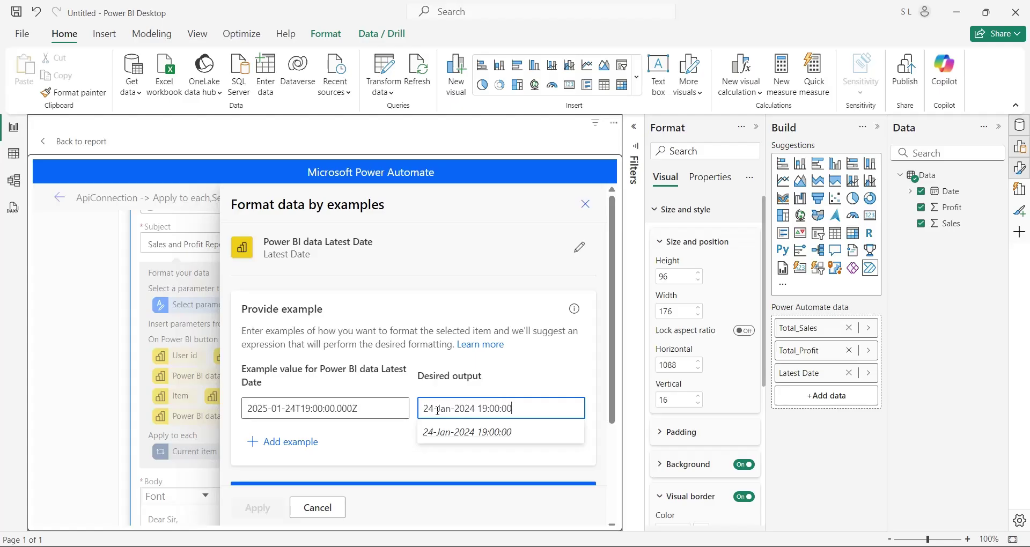
Generate the date expression and apply the resulting concat(...) formula to the subject
{"action": "left_click", "coordinate": [287, 447]}
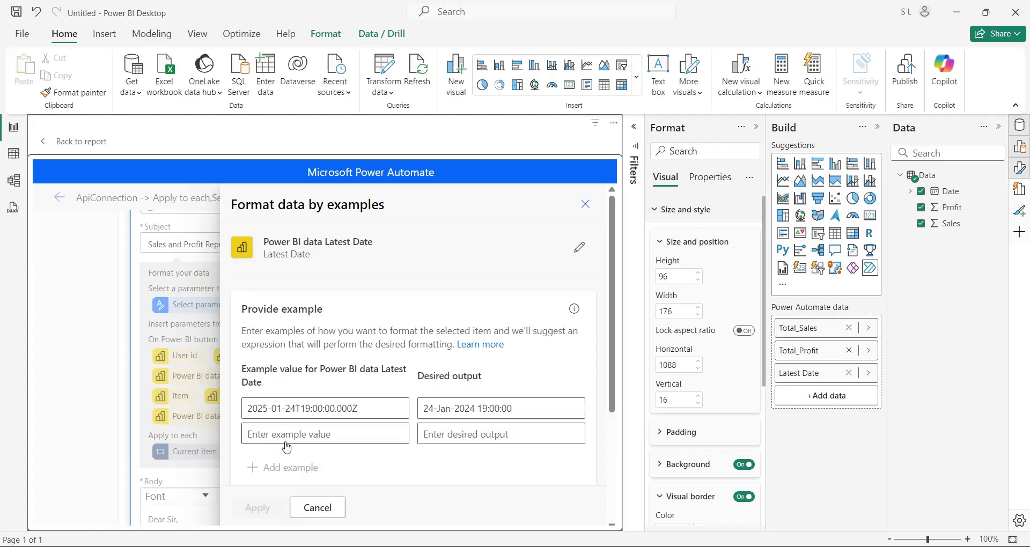
{"action": "scroll", "coordinate": [381, 386], "scroll_direction": "down", "scroll_amount": 3}
{"action": "left_click", "coordinate": [382, 386]}
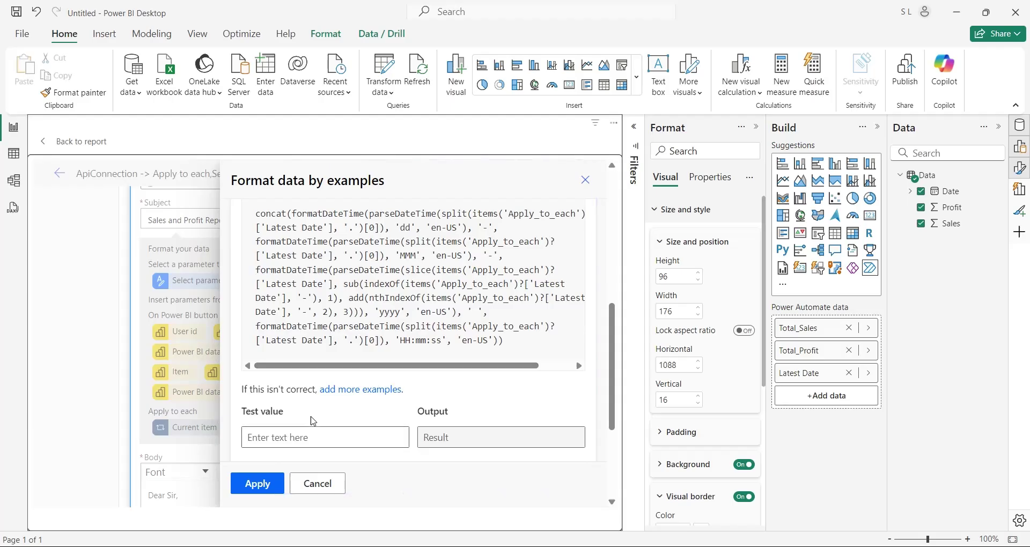
{"action": "scroll", "coordinate": [310, 420], "scroll_direction": "down", "scroll_amount": 2}
{"action": "left_click", "coordinate": [257, 484]}
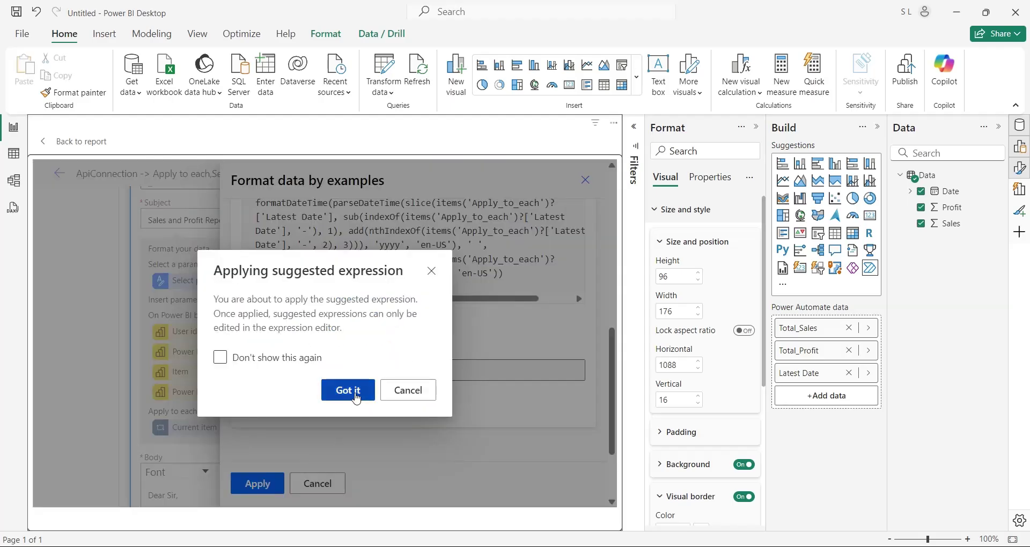
{"action": "left_click", "coordinate": [356, 397]}
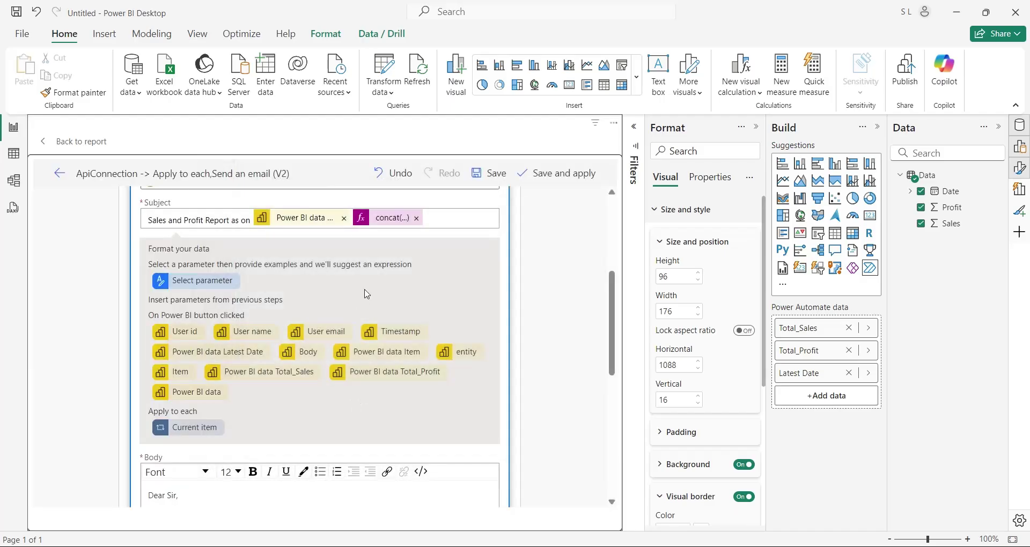
Delete the raw date token from the subject and pick Total_Sales as the body value to format
{"action": "left_click", "coordinate": [344, 217]}
{"action": "scroll", "coordinate": [346, 393], "scroll_direction": "down", "scroll_amount": 3}
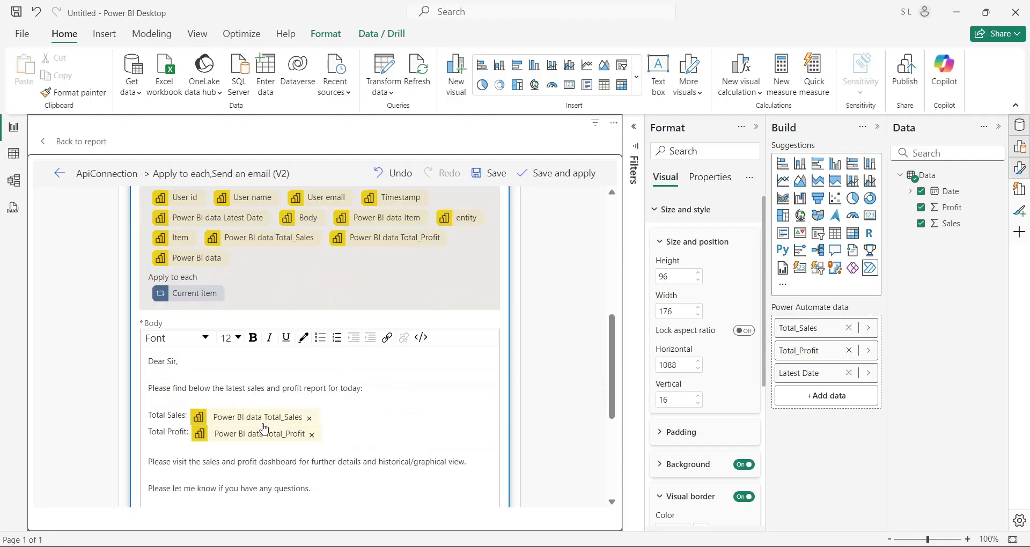
{"action": "left_click", "coordinate": [322, 419]}
{"action": "scroll", "coordinate": [322, 420], "scroll_direction": "down", "scroll_amount": 3}
{"action": "left_click", "coordinate": [220, 476]}
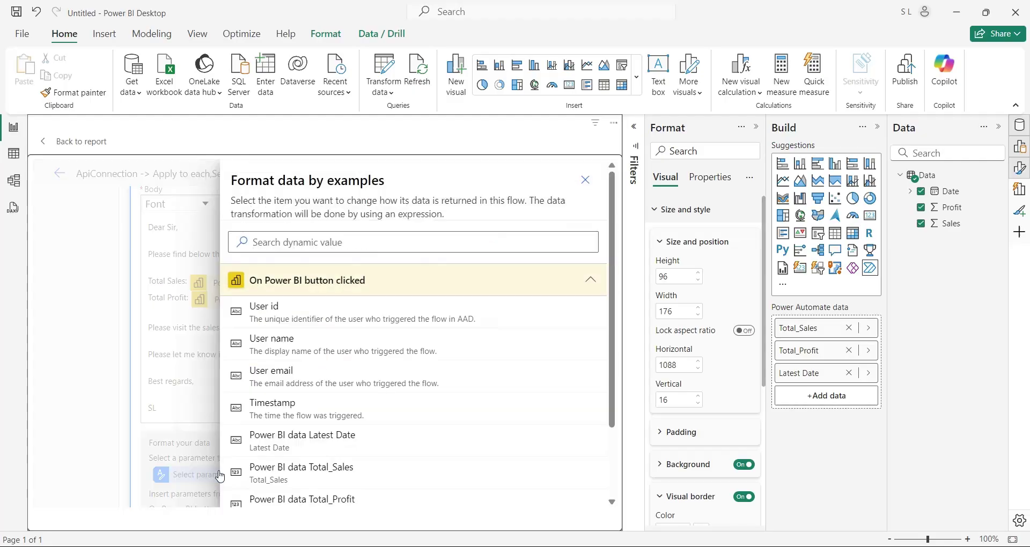
{"action": "scroll", "coordinate": [322, 418], "scroll_direction": "down", "scroll_amount": 2}
{"action": "left_click", "coordinate": [322, 405]}
Turn Total Sales into a formatNumber expression from the example 1000 → 1,000.00
{"action": "left_click", "coordinate": [338, 384]}
{"action": "type", "text": "1000"}
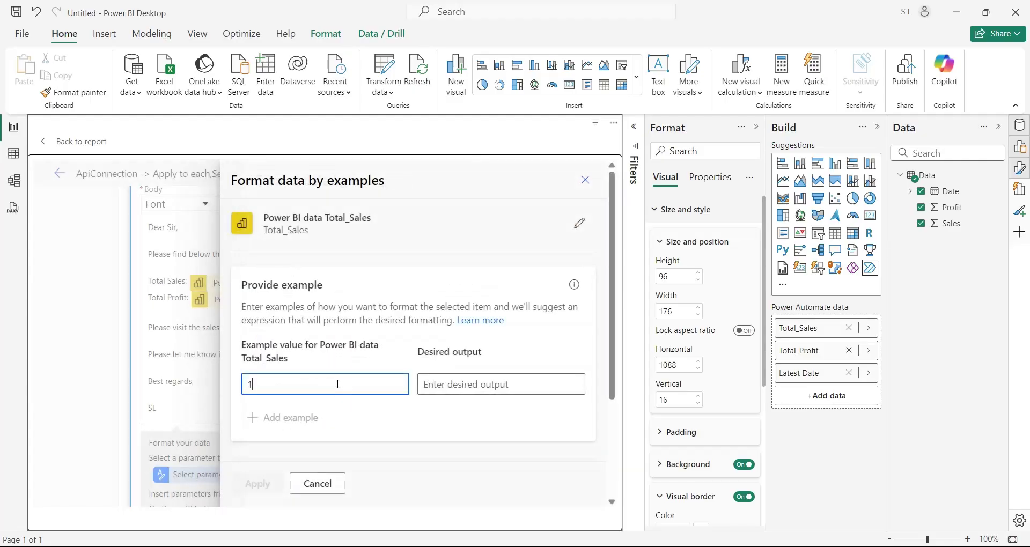
{"action": "key", "text": "Tab"}
{"action": "type", "text": "1,000"}
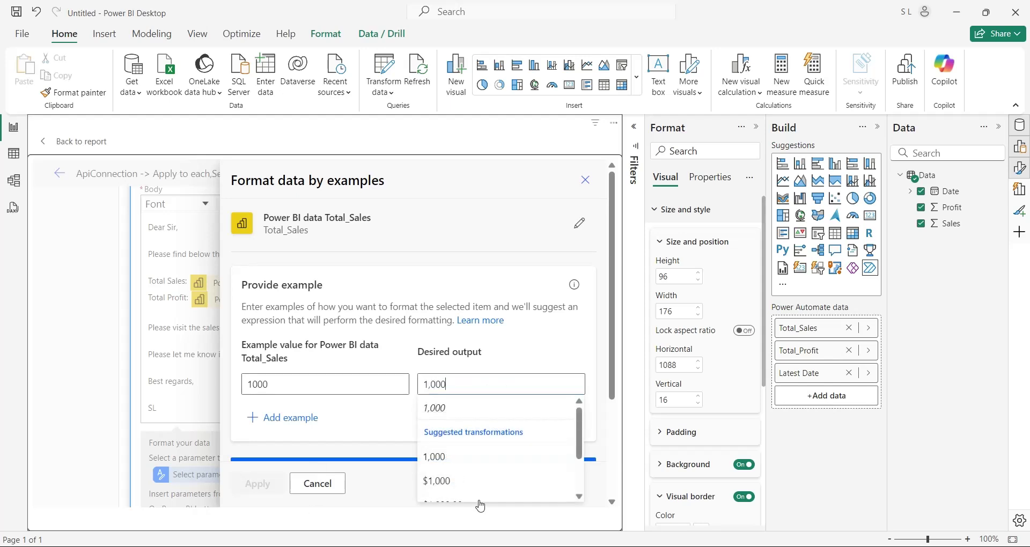
{"action": "scroll", "coordinate": [480, 472], "scroll_direction": "down", "scroll_amount": 2}
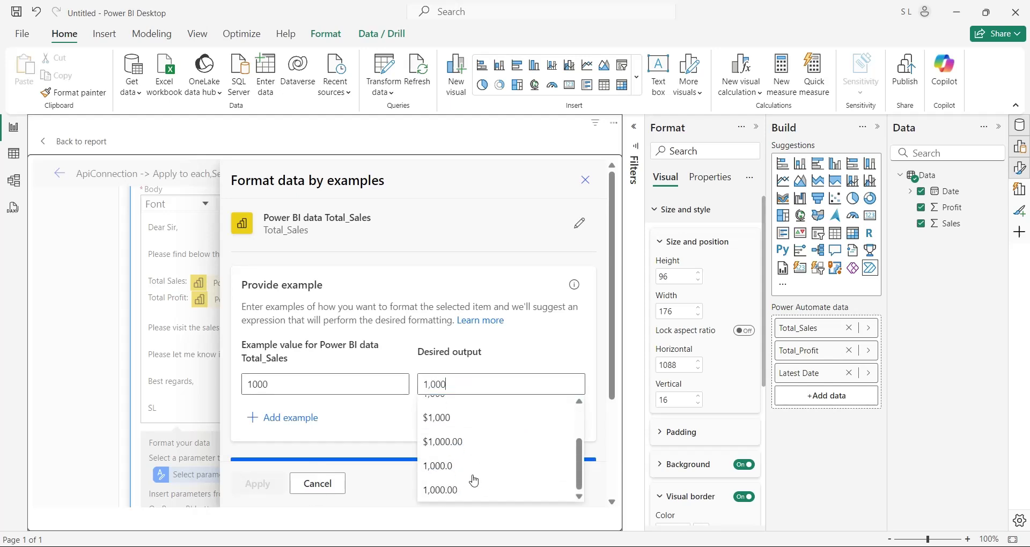
{"action": "left_click", "coordinate": [450, 491]}
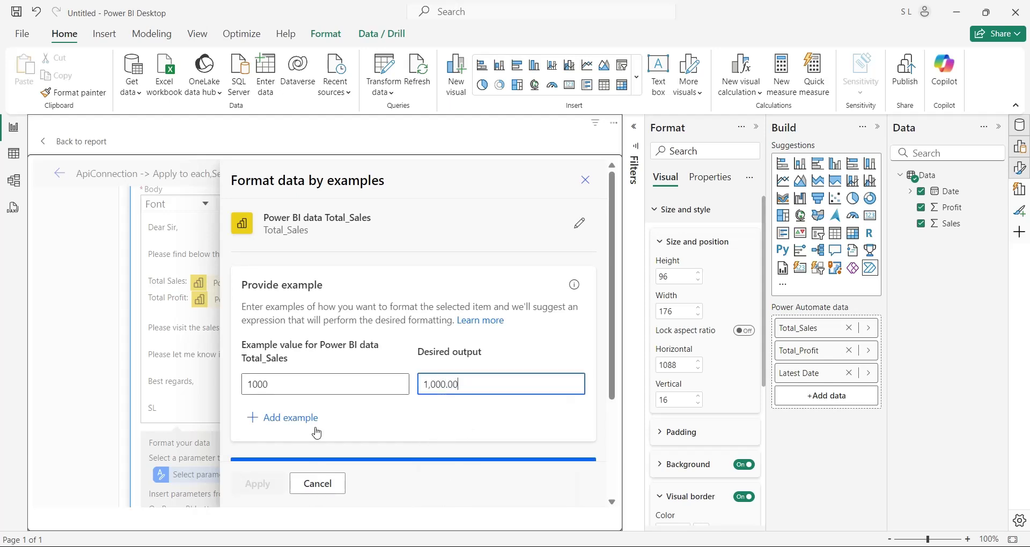
{"action": "scroll", "coordinate": [295, 424], "scroll_direction": "down", "scroll_amount": 3}
{"action": "scroll", "coordinate": [375, 413], "scroll_direction": "up", "scroll_amount": 2}
{"action": "left_click", "coordinate": [425, 410]}
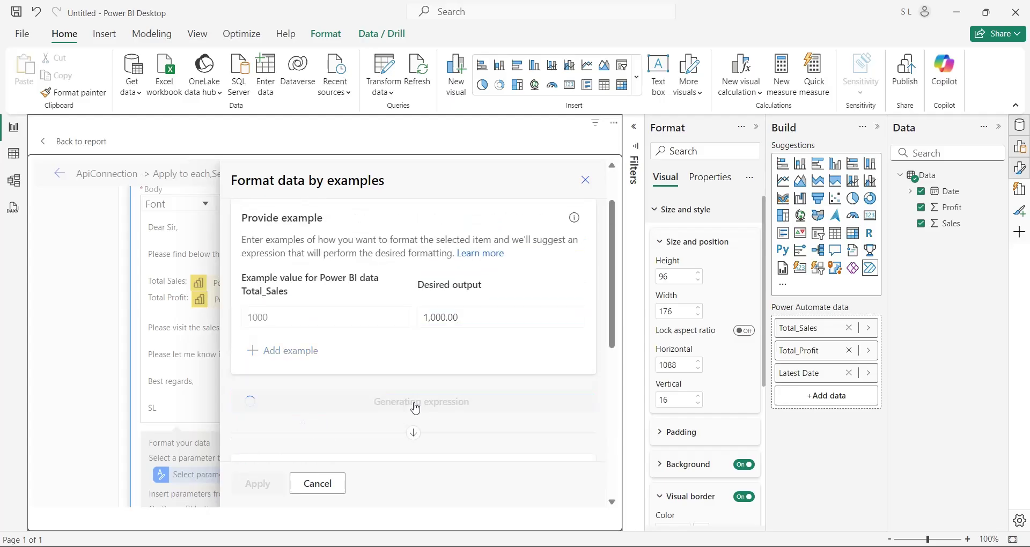
{"action": "left_click", "coordinate": [258, 484]}
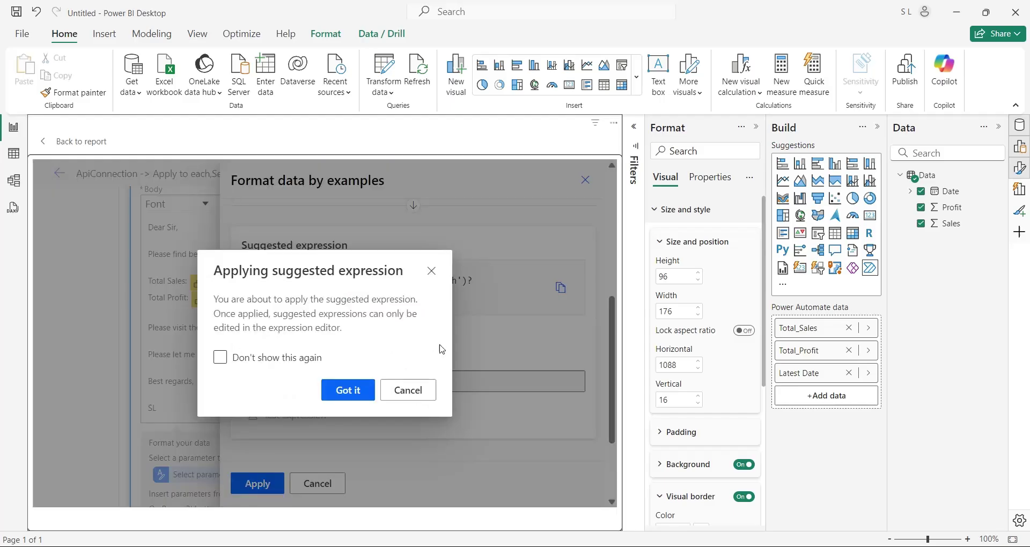
{"action": "left_click", "coordinate": [351, 389]}
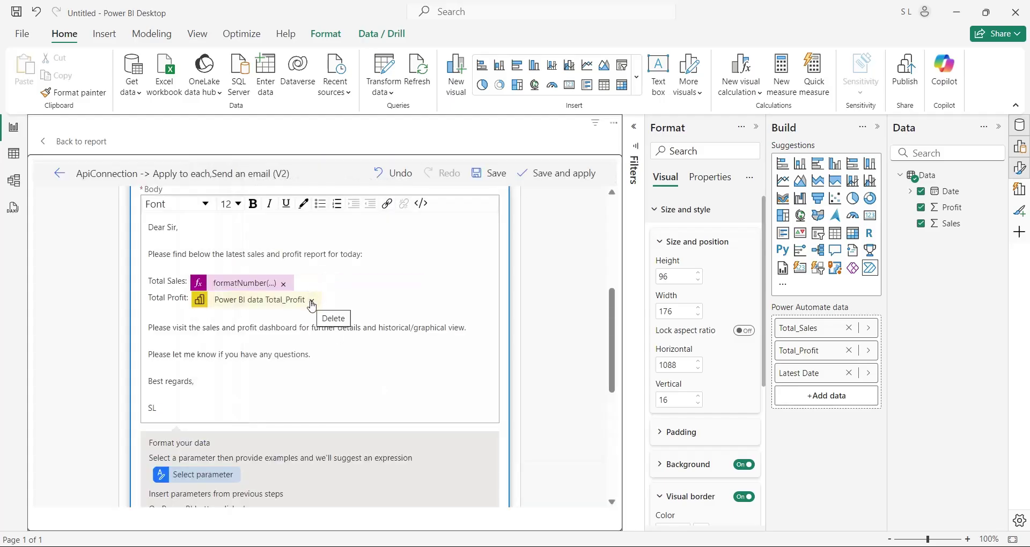
Remove the raw Total_Profit token from the body and choose Total_Profit to format
{"action": "left_click", "coordinate": [312, 305]}
{"action": "scroll", "coordinate": [311, 375], "scroll_direction": "down", "scroll_amount": 4}
{"action": "left_click", "coordinate": [195, 276]}
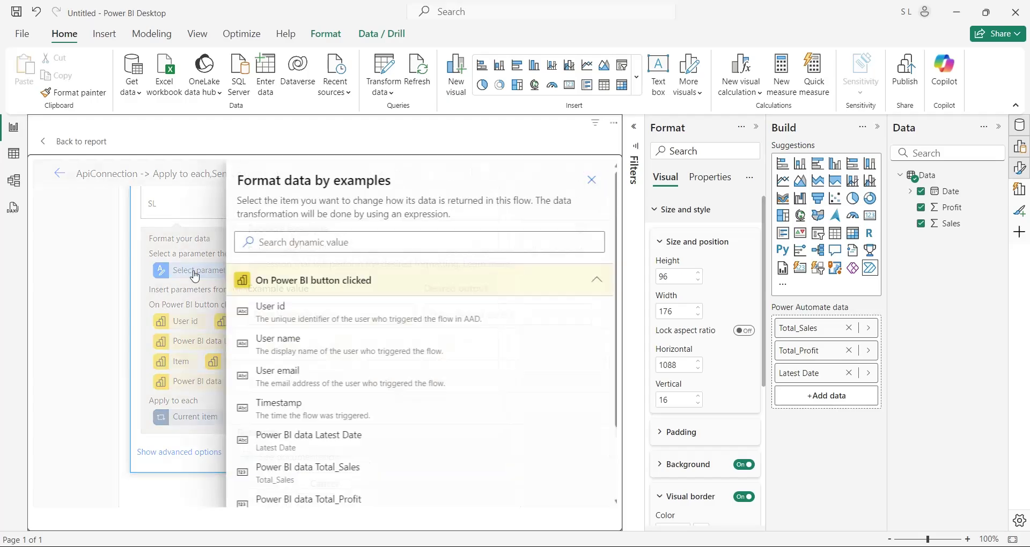
{"action": "left_click", "coordinate": [349, 496]}
Replace Total Profit with a formatNumber expression built from example 1000 → 1,000.00
{"action": "left_click", "coordinate": [352, 386]}
{"action": "type", "text": "1000"}
{"action": "key", "text": "Tab"}
{"action": "type", "text": "1,000"}
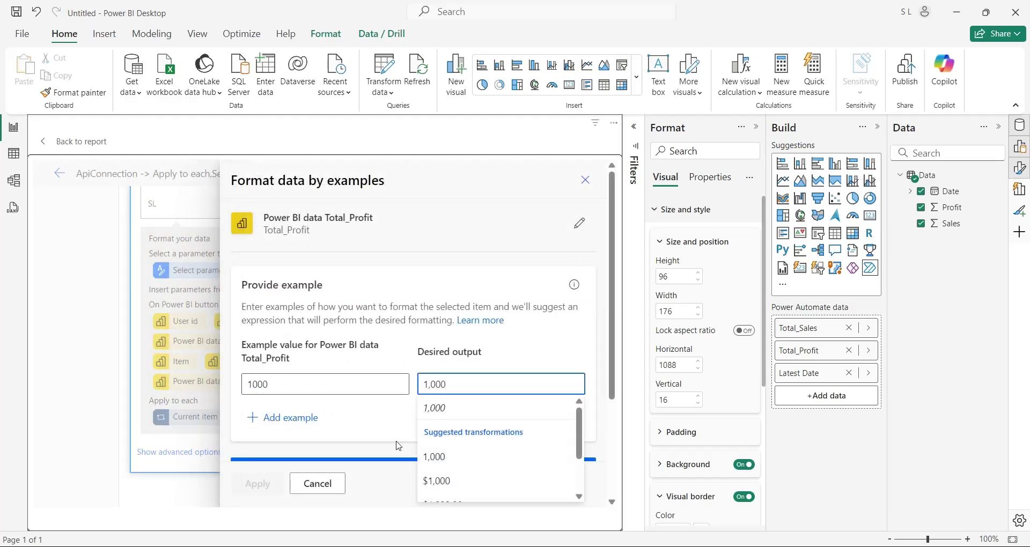
{"action": "scroll", "coordinate": [448, 472], "scroll_direction": "down", "scroll_amount": 1}
{"action": "left_click", "coordinate": [448, 489]}
{"action": "scroll", "coordinate": [335, 421], "scroll_direction": "down", "scroll_amount": 1}
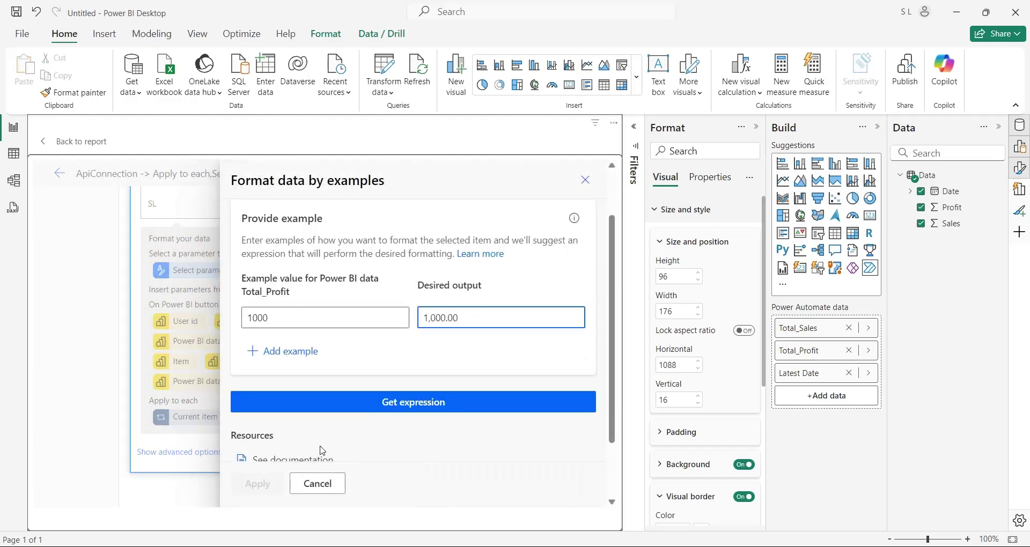
{"action": "left_click", "coordinate": [378, 339]}
{"action": "left_click", "coordinate": [260, 483]}
{"action": "left_click", "coordinate": [362, 393]}
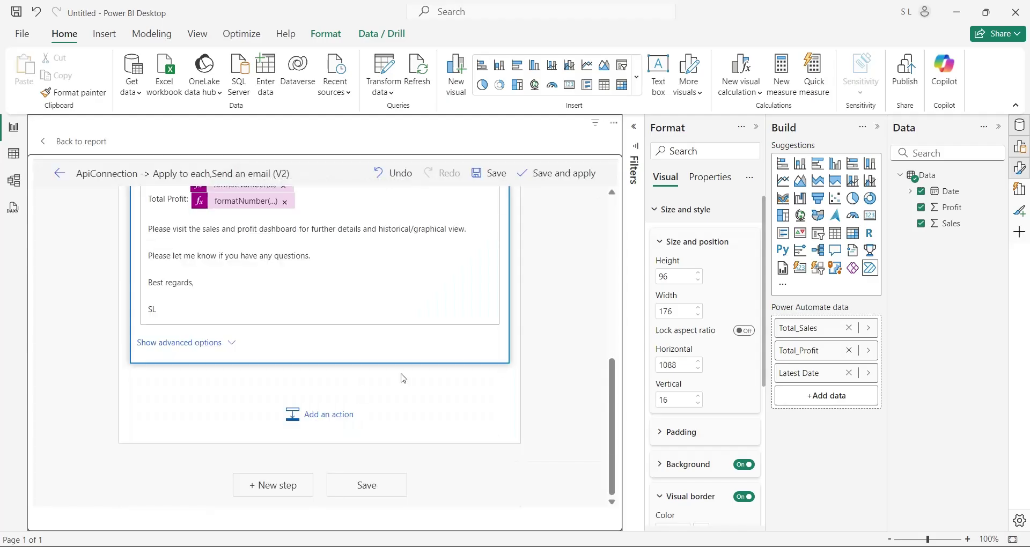
{"action": "scroll", "coordinate": [529, 368], "scroll_direction": "up", "scroll_amount": 5}
{"action": "scroll", "coordinate": [531, 370], "scroll_direction": "down", "scroll_amount": 5}
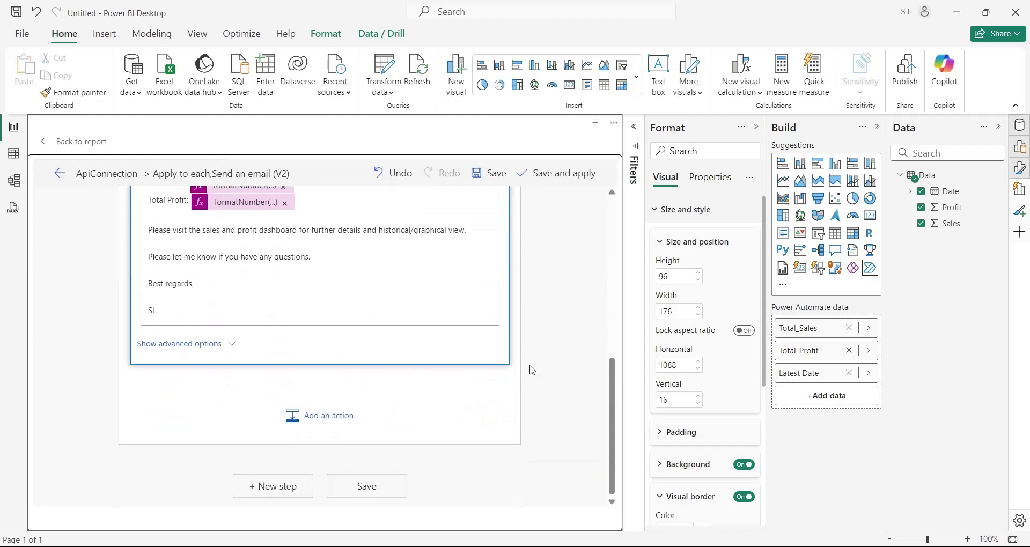
Save the updated flow and apply it to the report's Run flow button
{"action": "left_click", "coordinate": [381, 492]}
{"action": "scroll", "coordinate": [518, 355], "scroll_direction": "up", "scroll_amount": 8}
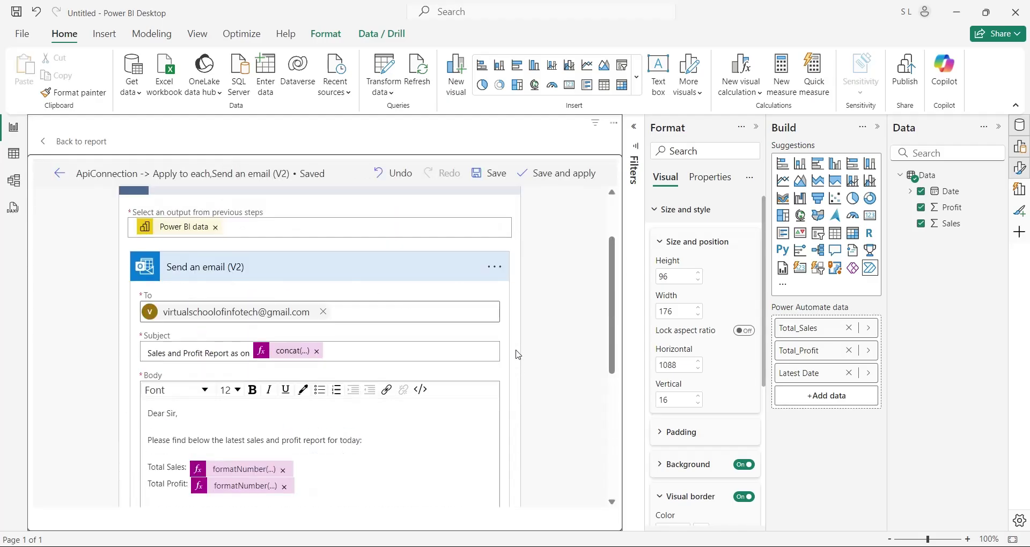
{"action": "left_click", "coordinate": [555, 174]}
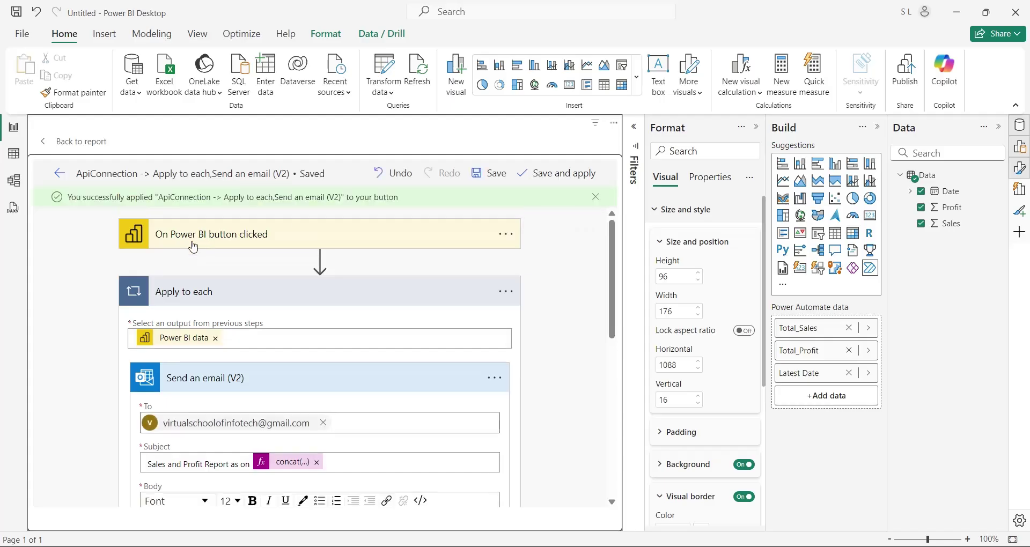
Return to the report and trigger the Run flow button to send the email
{"action": "left_click", "coordinate": [60, 172]}
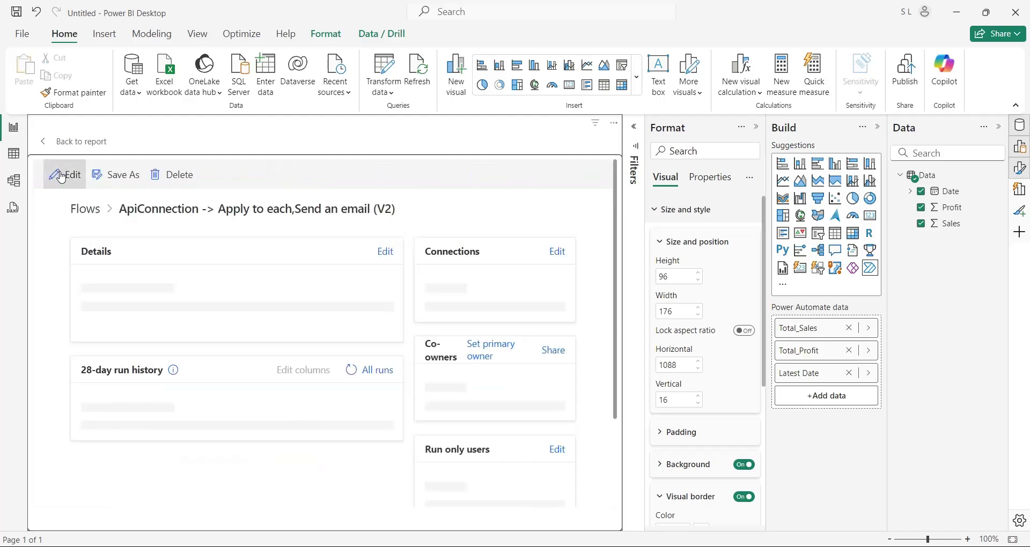
{"action": "left_click", "coordinate": [67, 141]}
{"action": "left_click", "coordinate": [425, 453]}
{"action": "left_click", "coordinate": [561, 141], "text": "ctrl"}
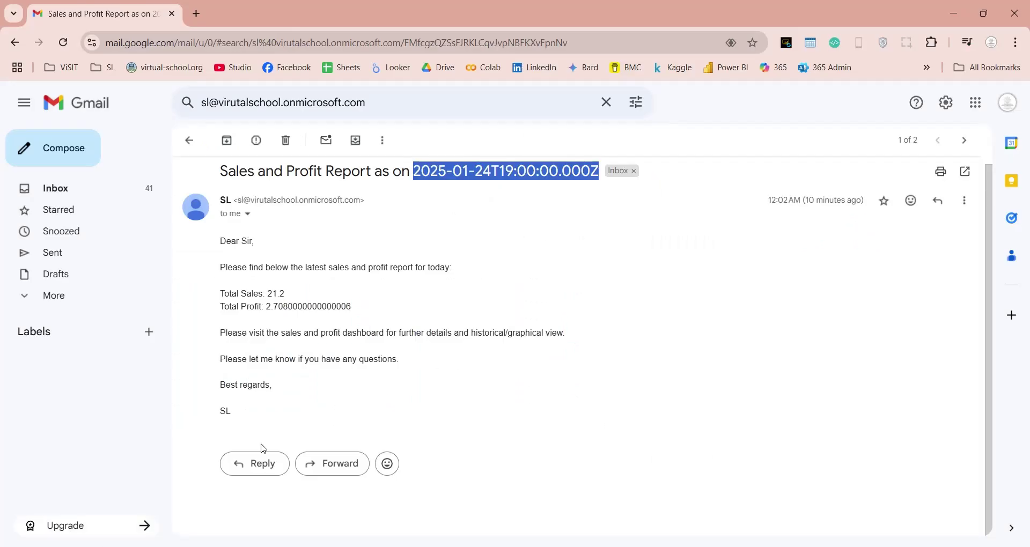
Refresh the Gmail search results and open the newest Sales and Profit Report email
{"action": "left_click", "coordinate": [189, 140]}
{"action": "left_click", "coordinate": [375, 103]}
{"action": "key", "text": "Return"}
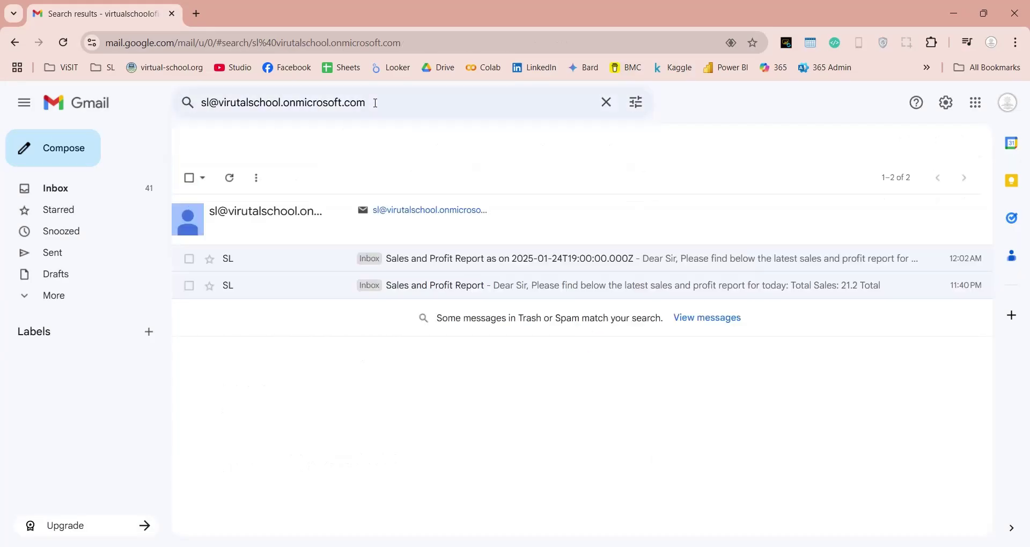
{"action": "left_click", "coordinate": [375, 103]}
{"action": "key", "text": "Return"}
{"action": "left_click", "coordinate": [376, 103]}
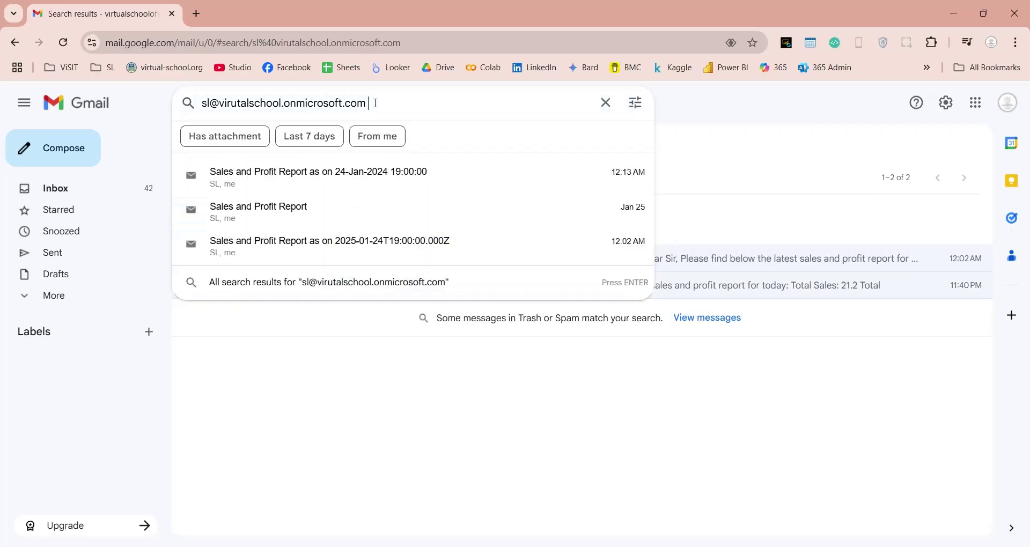
{"action": "key", "text": "Return"}
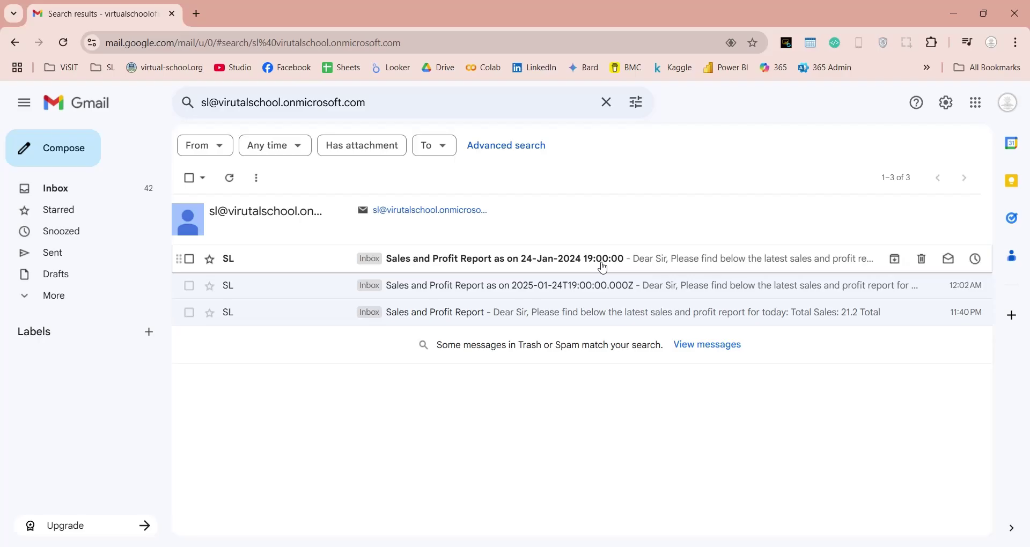
{"action": "left_click", "coordinate": [603, 267]}
Highlight Total Sales 21.20, Total Profit 2.71 and the subject date 24-Jan-2024 19:00:00
{"action": "double_click", "coordinate": [287, 301]}
{"action": "left_click", "coordinate": [266, 318]}
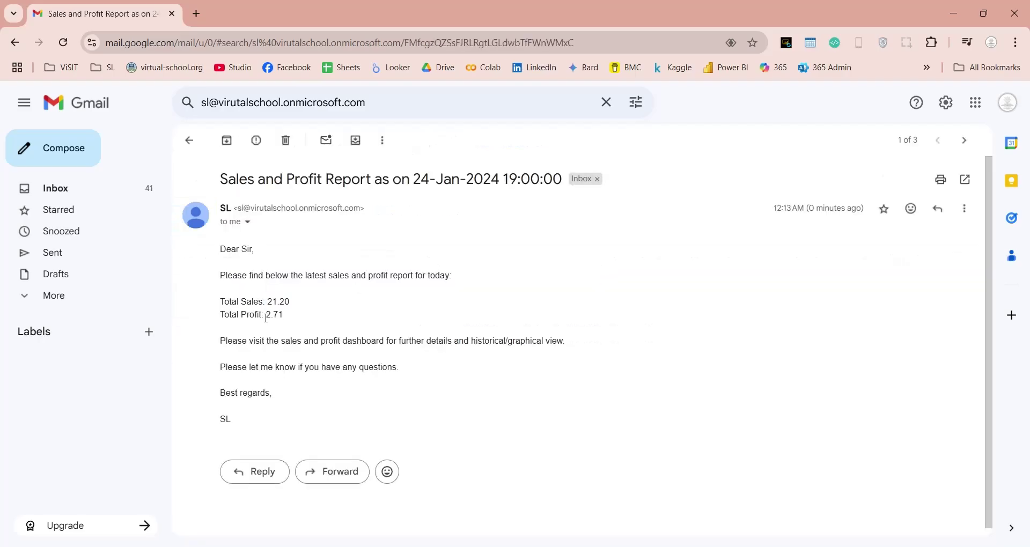
{"action": "left_click_drag", "start_coordinate": [267, 319], "coordinate": [301, 320]}
{"action": "left_click", "coordinate": [302, 320]}
{"action": "left_click_drag", "start_coordinate": [414, 183], "coordinate": [534, 242]}
{"action": "left_click", "coordinate": [534, 243]}
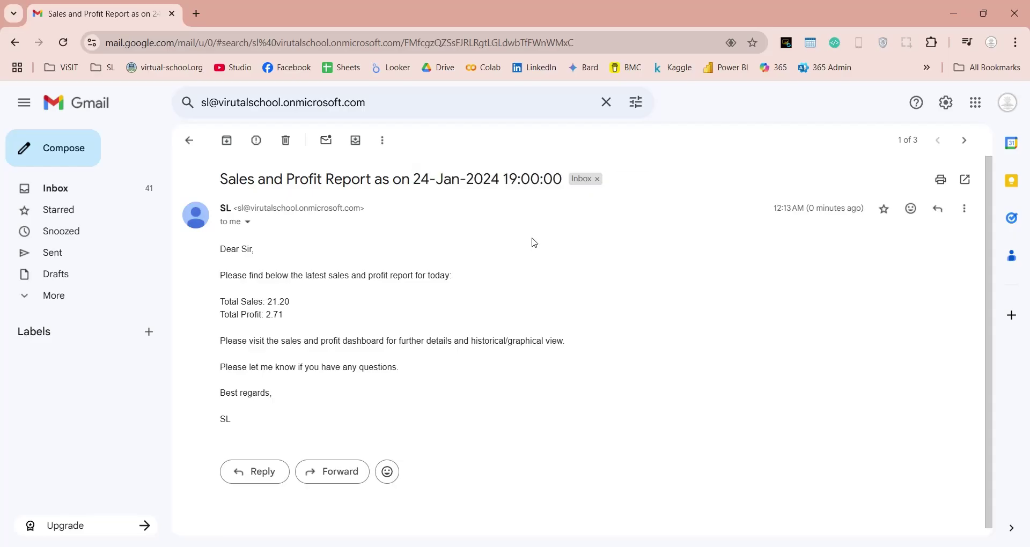